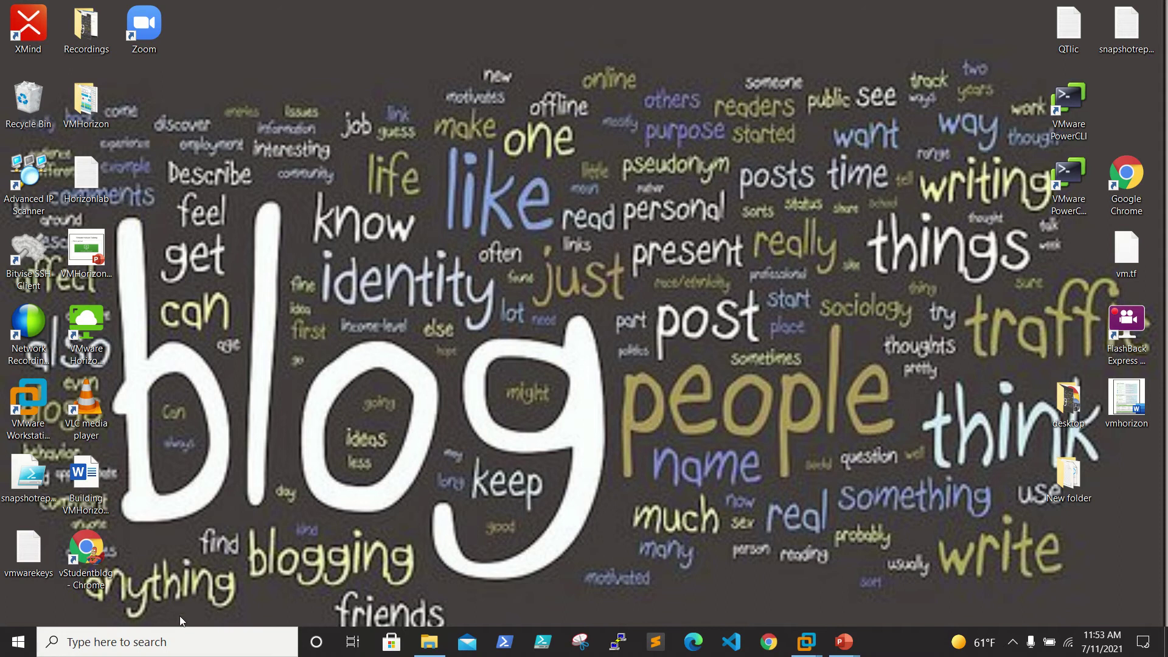
- Start a Remote Desktop connection to the server at 192.168.0.3
right_click(16, 650)
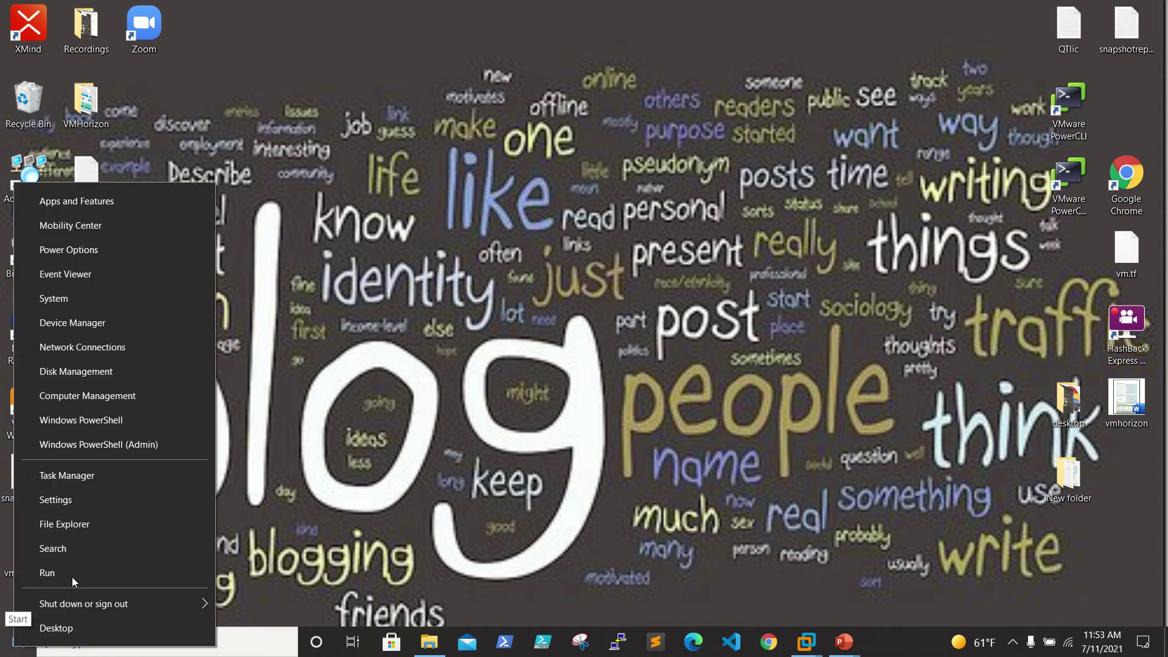
click(104, 563)
click(117, 593)
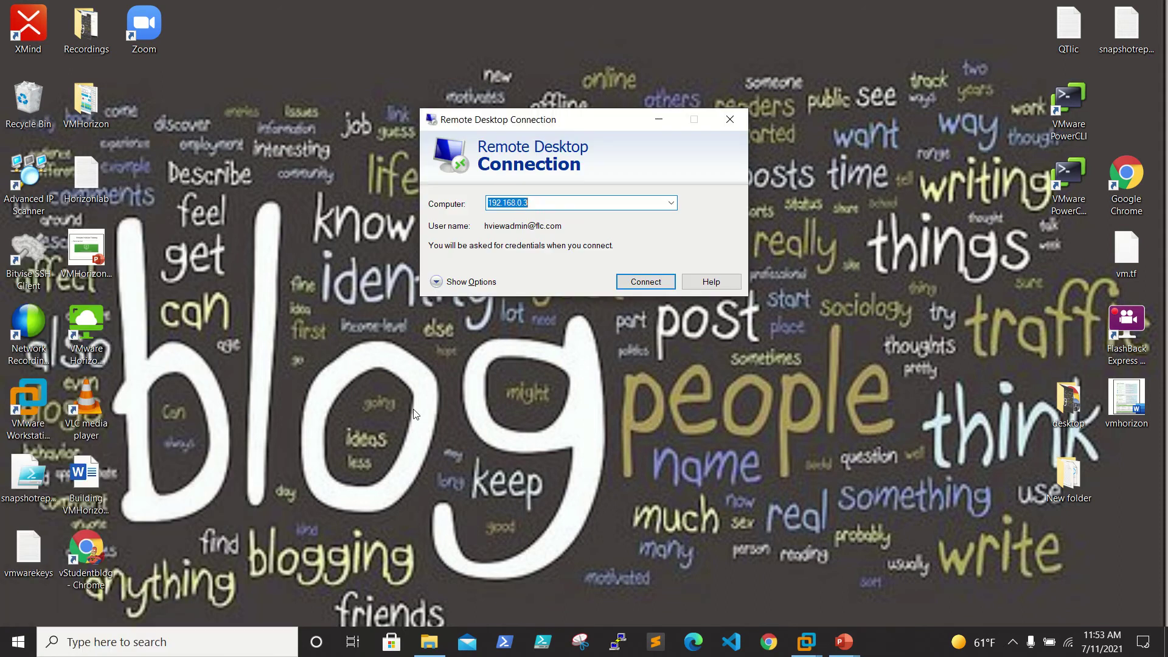
click(656, 287)
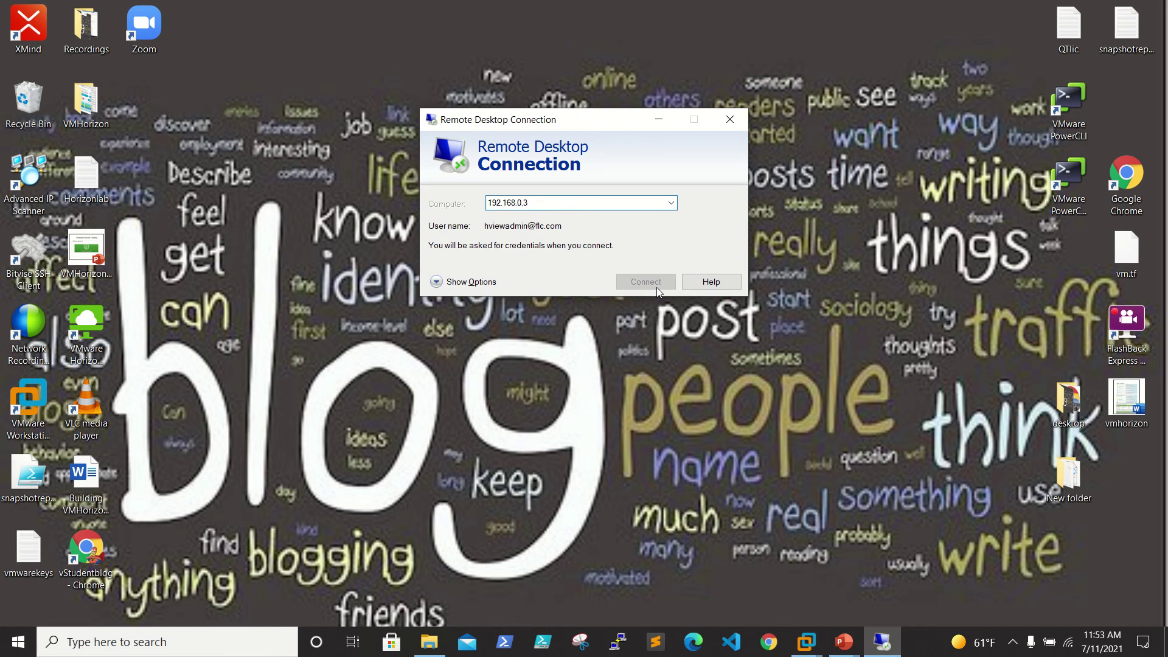
click(691, 283)
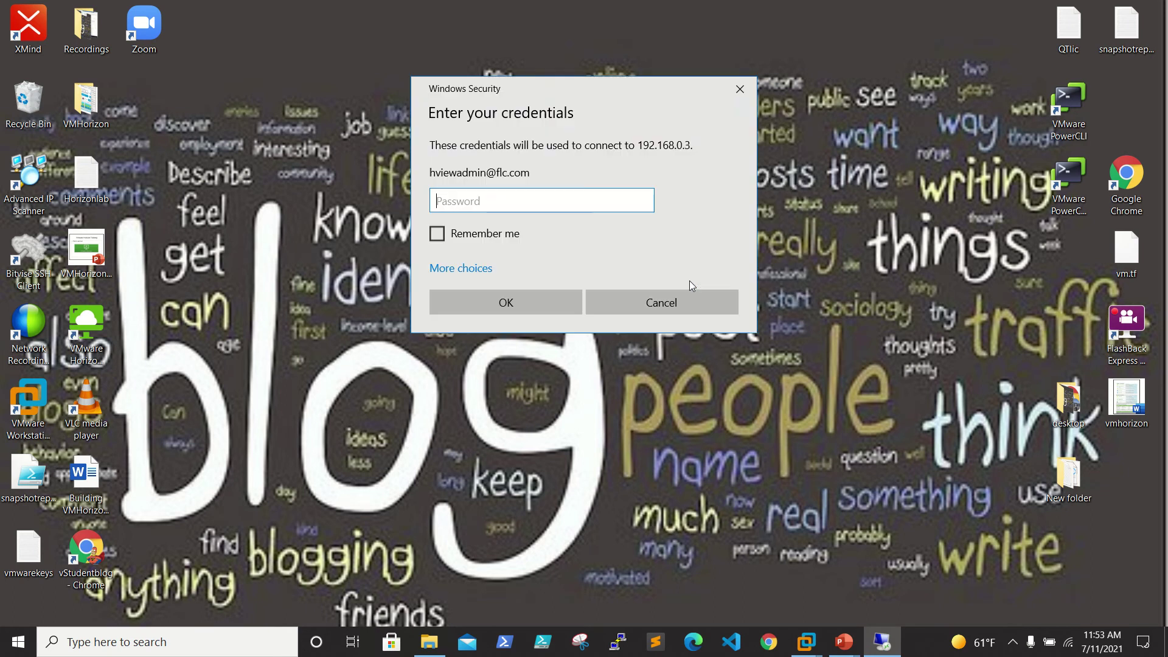
- Enter the account password in the credentials prompt and connect to the remote server
text(********)
key(ctrl+a)
key(BackSpace)
text(******)
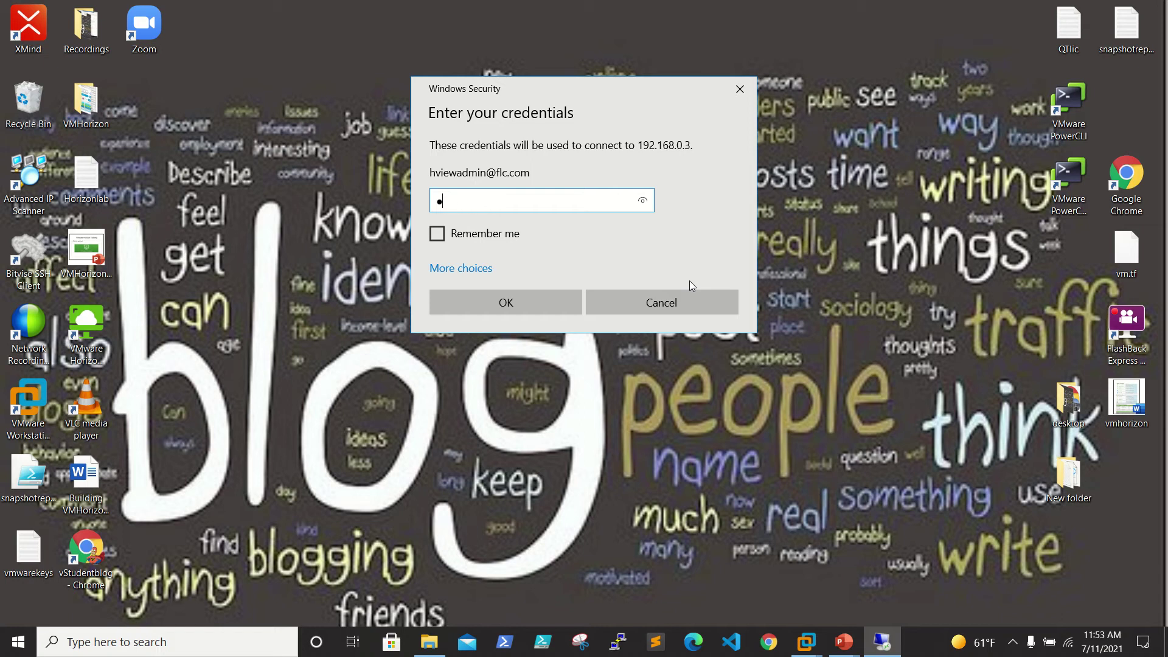
text(******)
key(Return)
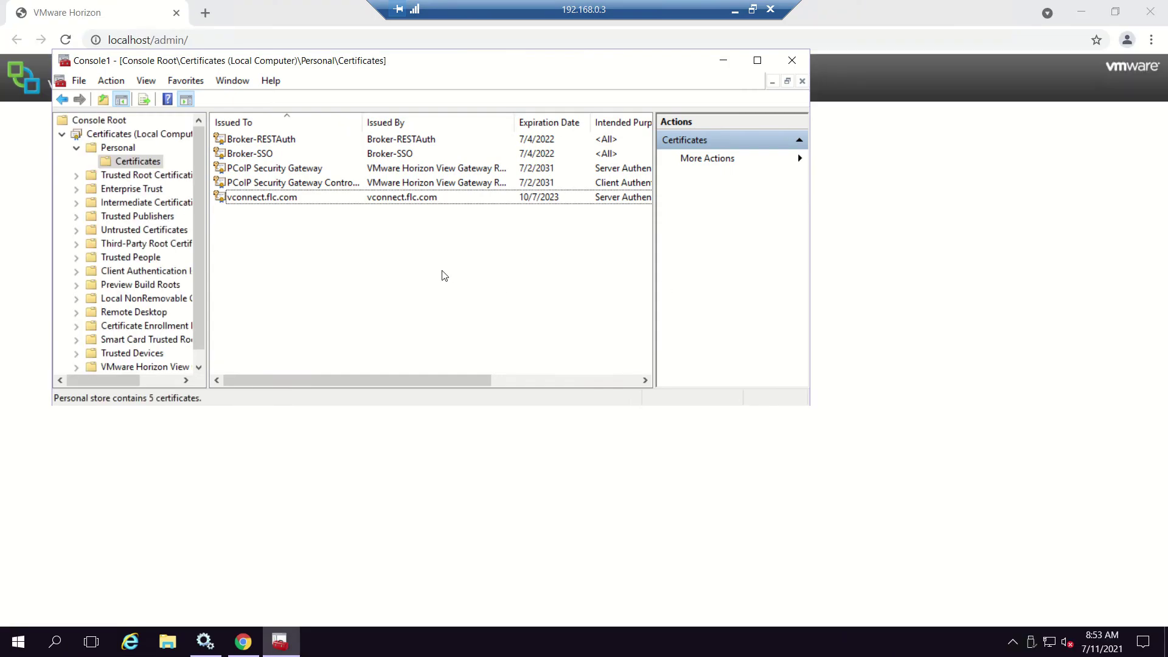
- Reload the localhost/admin page, show its error details, and close the browser
click(902, 11)
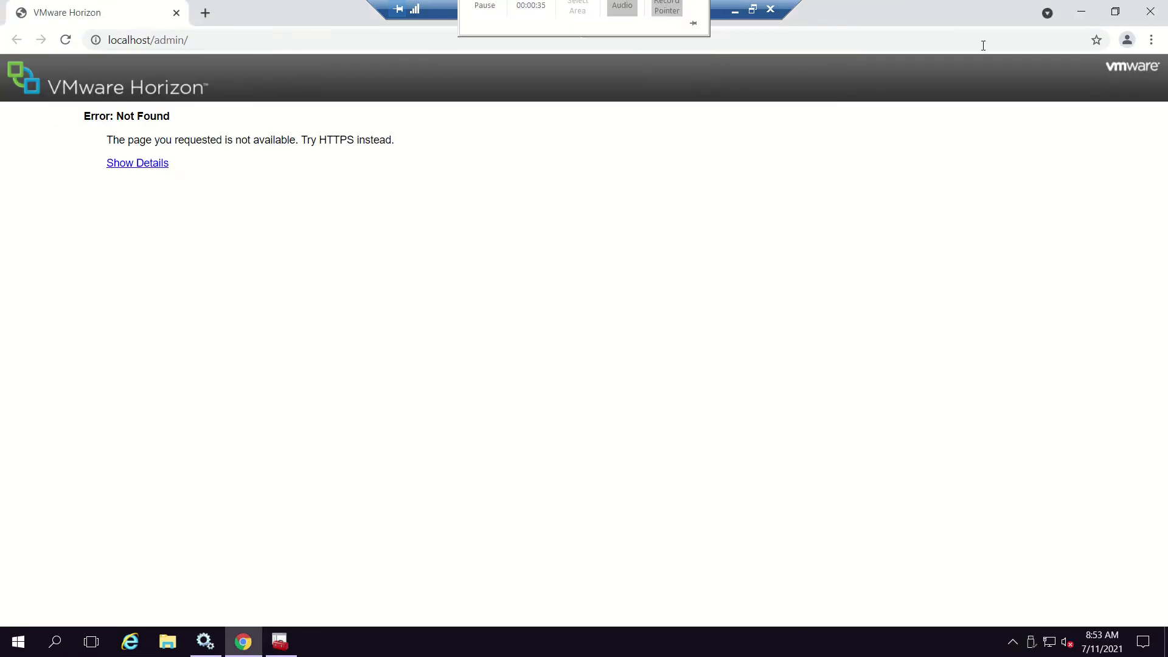
click(64, 41)
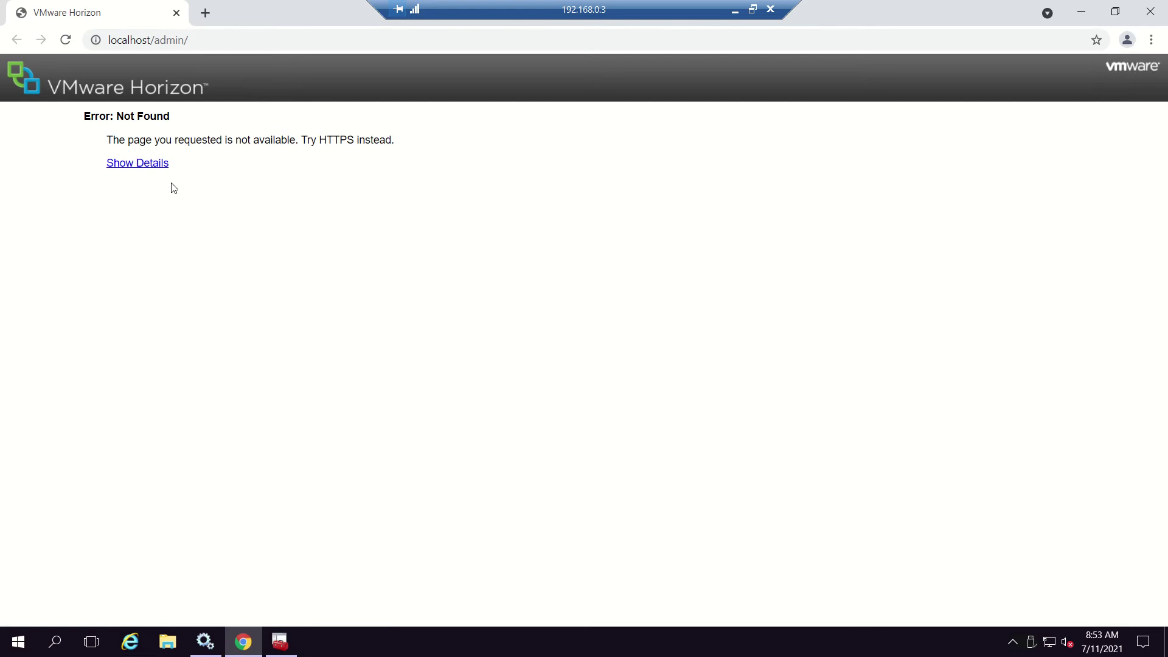
click(146, 164)
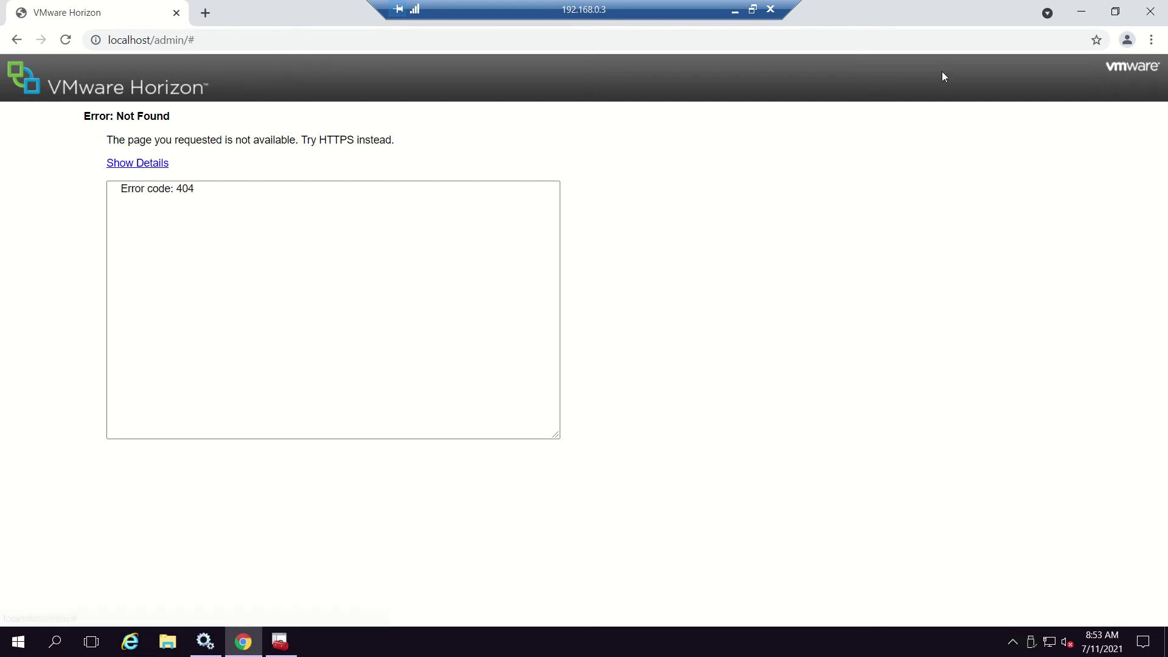
click(1149, 12)
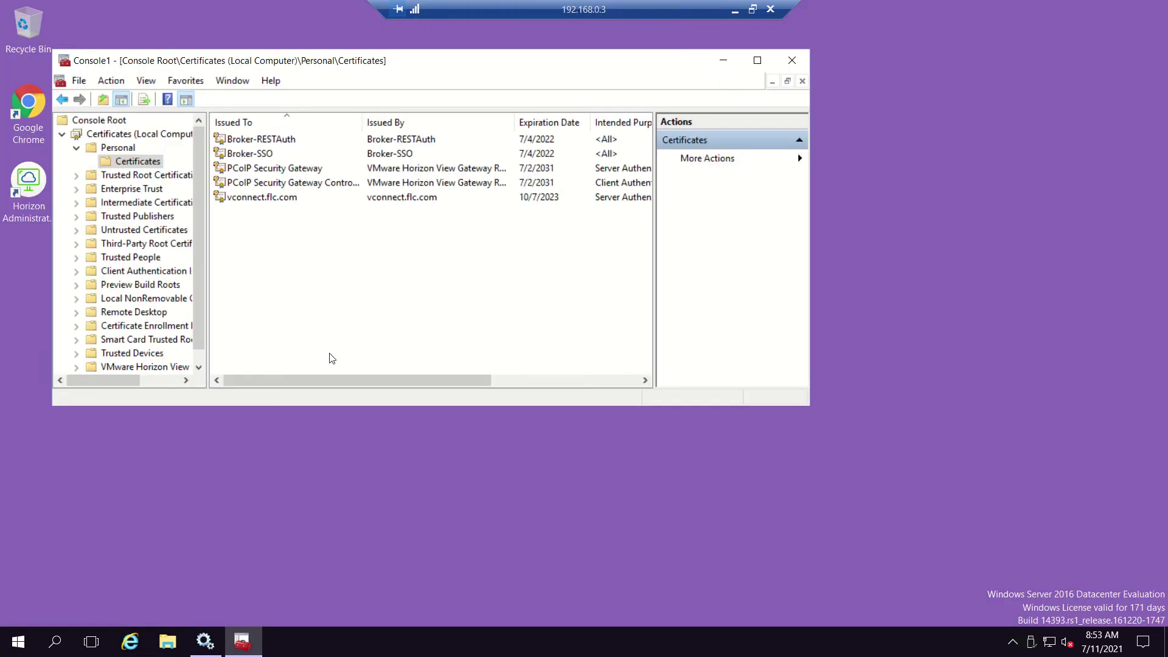
- Open the Horizon Administrator console from the desktop and sign in as hviewadmin with the account password
drag(328, 375, 159, 421)
double_click(31, 182)
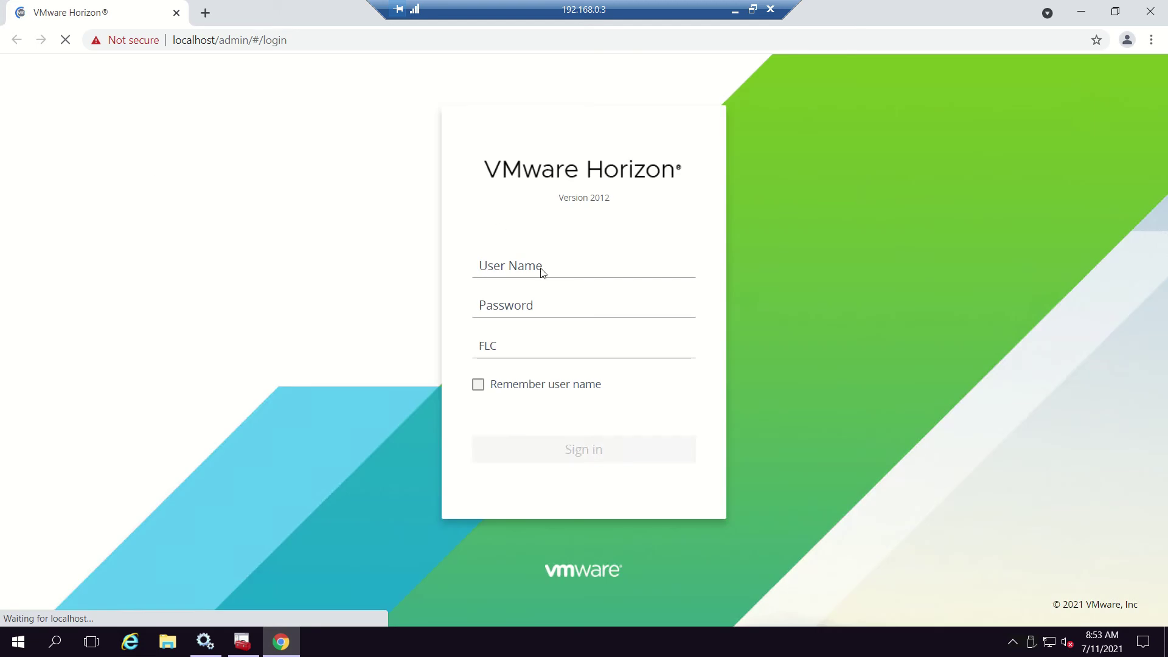
click(555, 268)
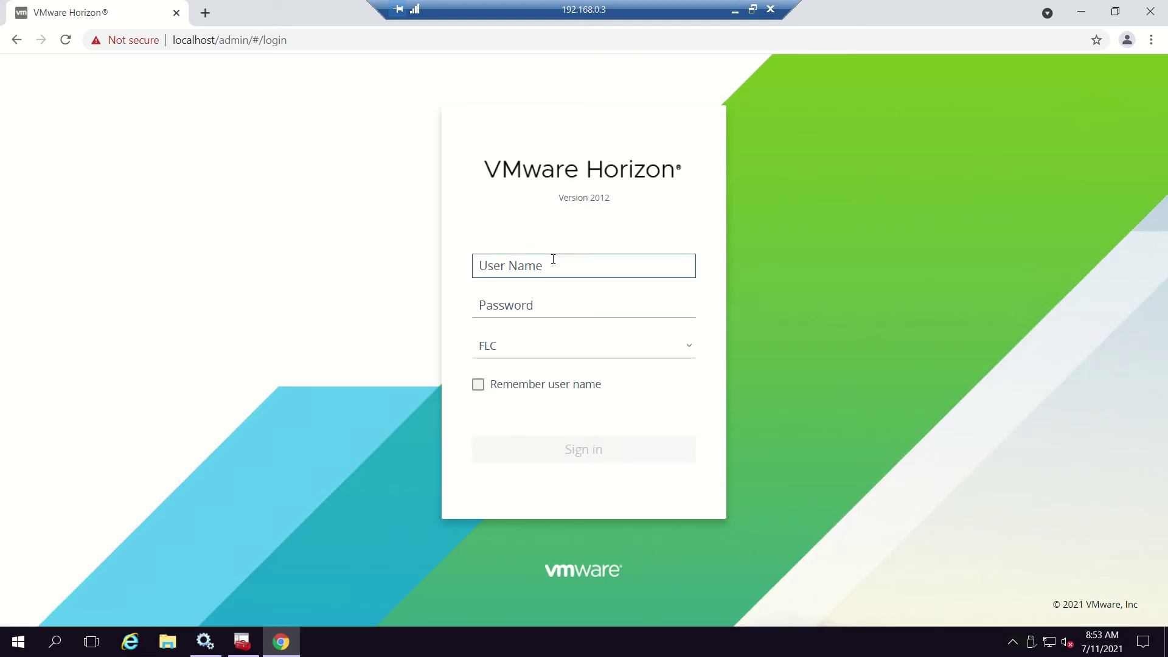
text(hviewadmin)
key(Tab)
text(••••)
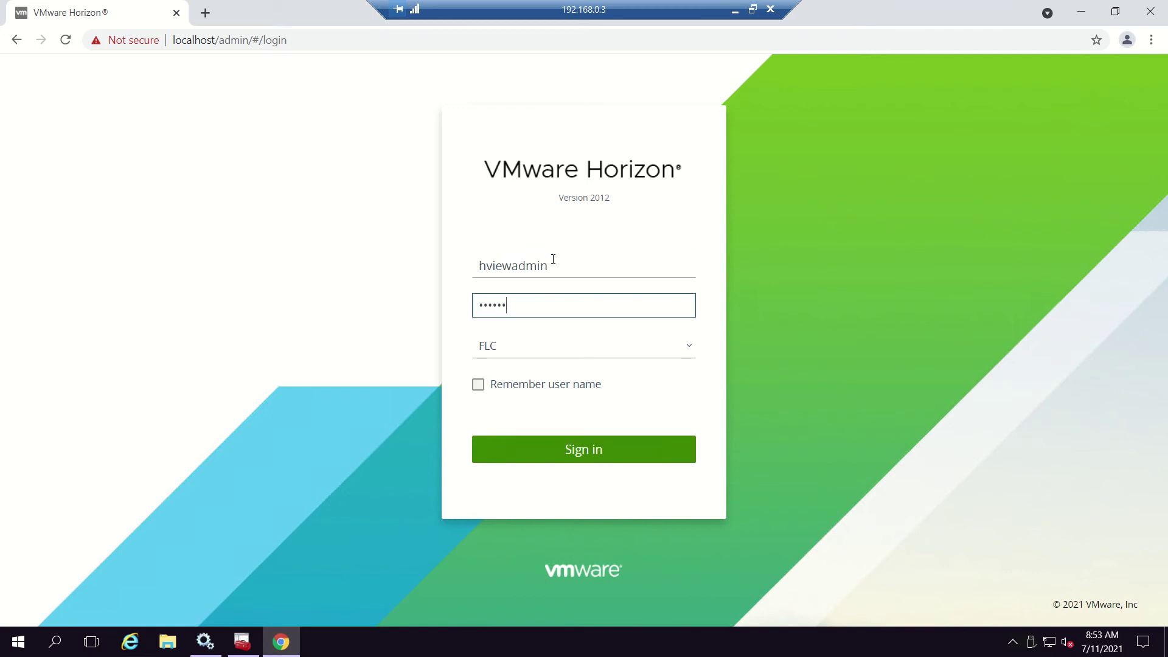
text(••••••)
key(Return)
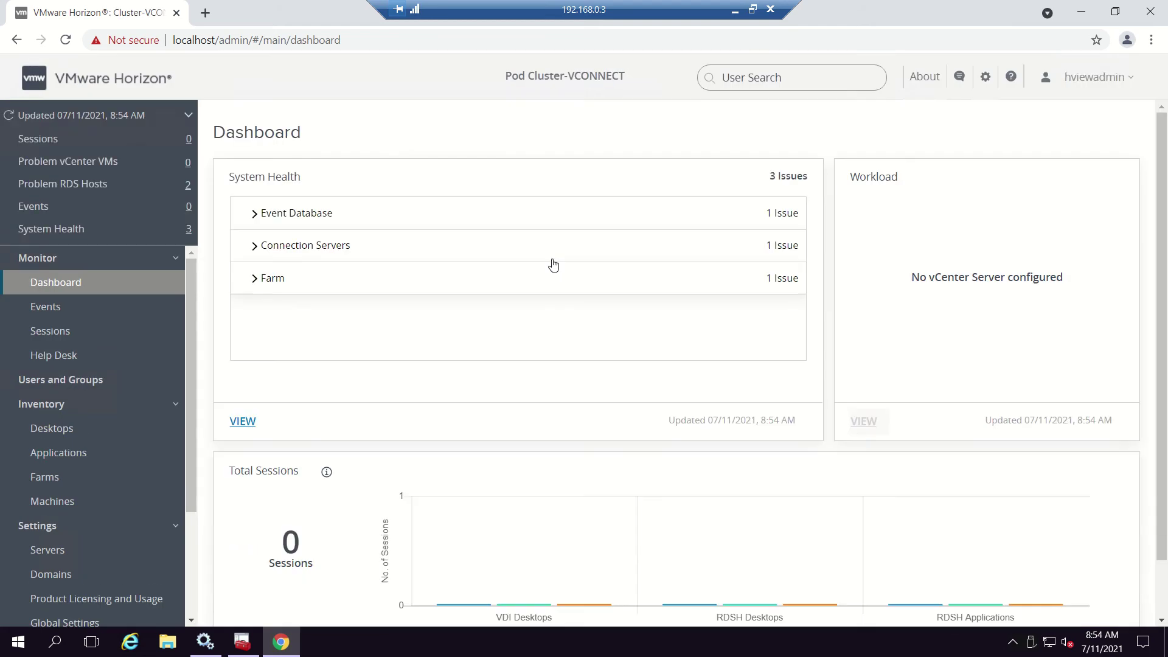
- Examine the Connection Servers issue under System Health on the dashboard, and close the browser
click(256, 249)
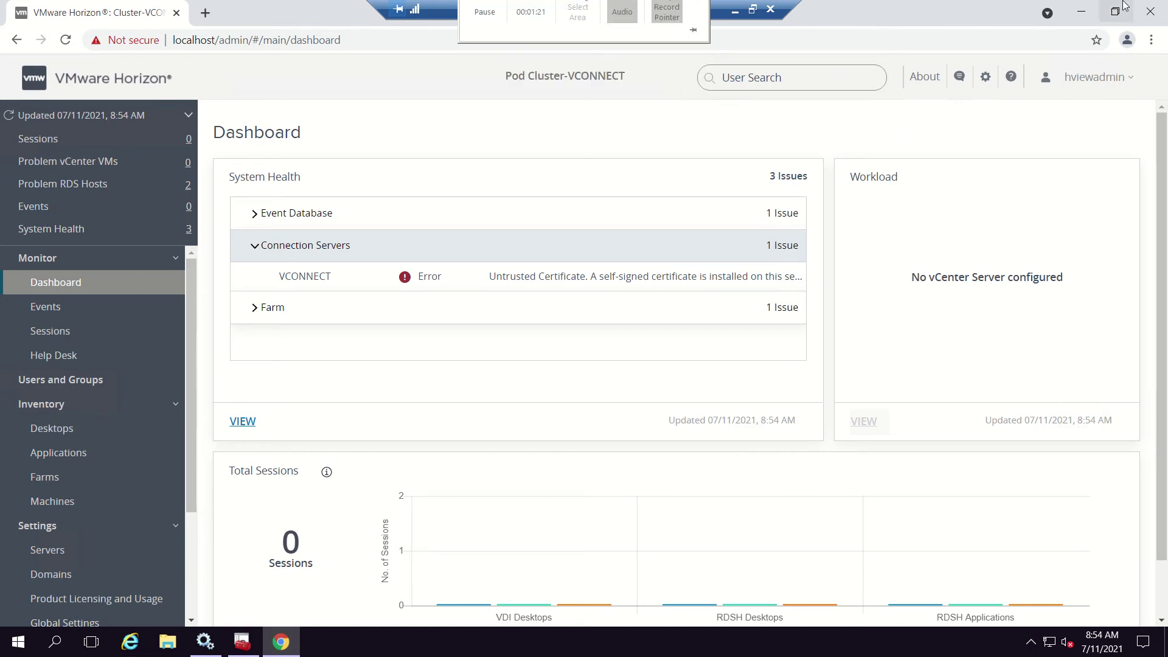
click(1159, 10)
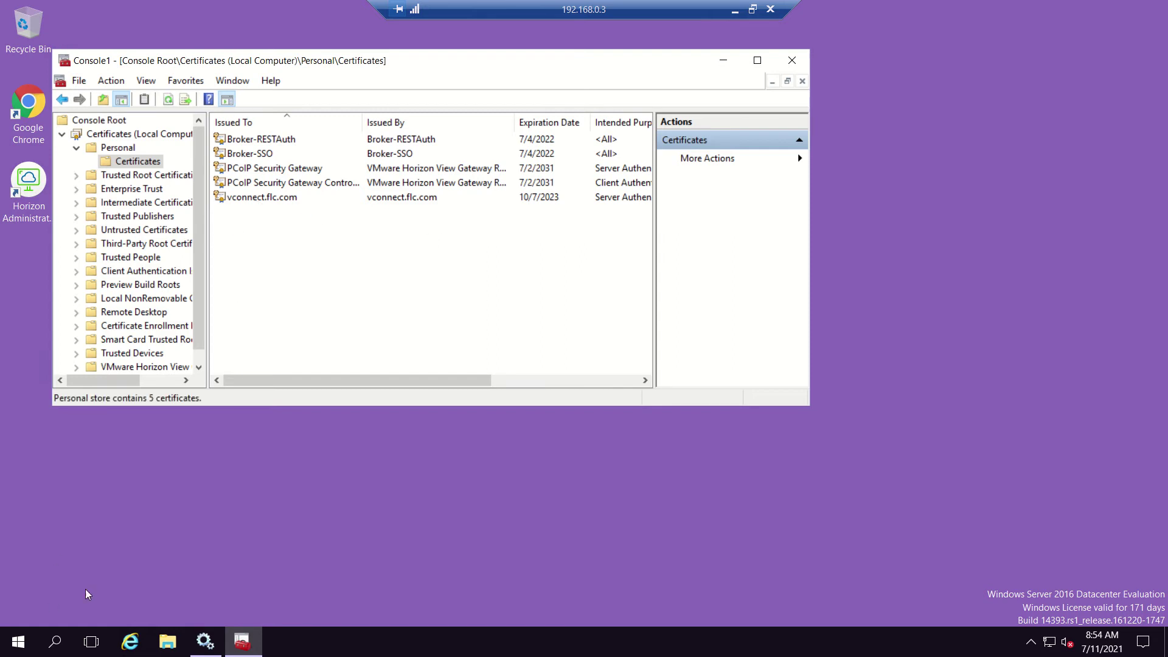
- Stop the VMware Horizon View Connection Server service in the Services window
click(205, 641)
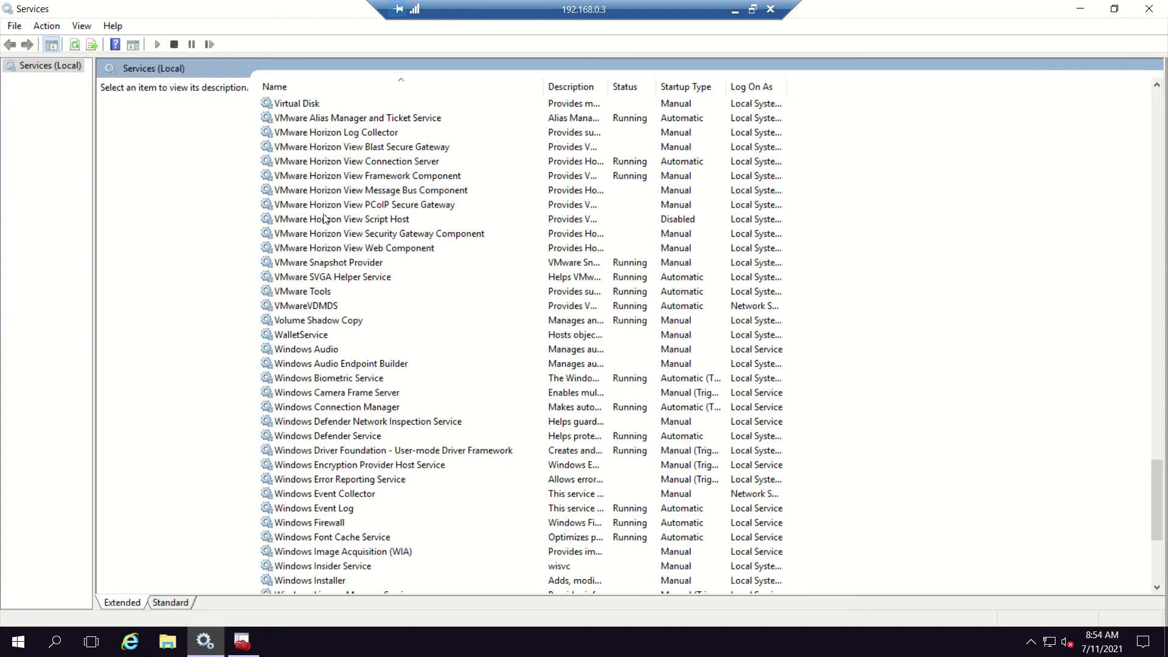
click(361, 234)
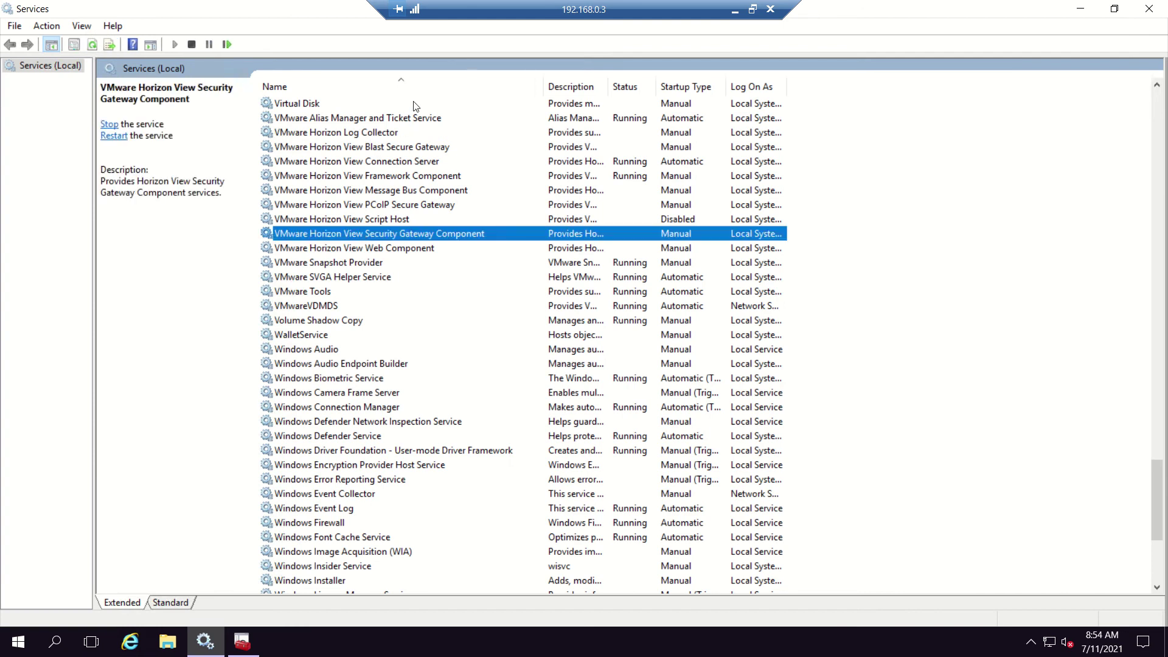
click(406, 167)
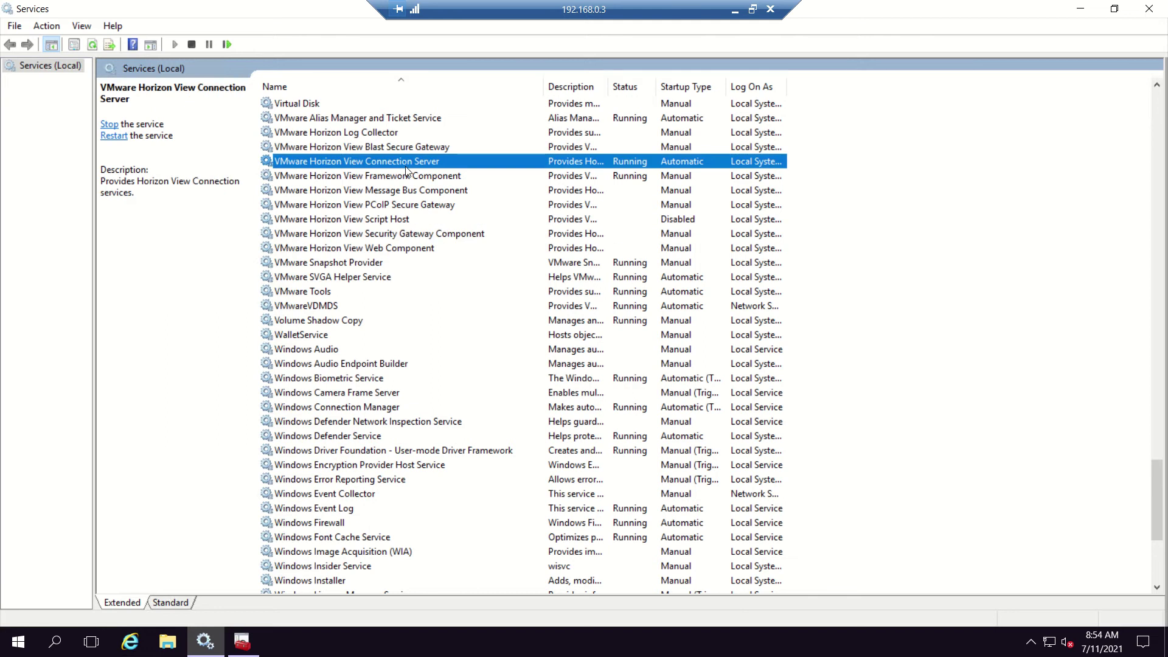
right_click(406, 171)
click(447, 193)
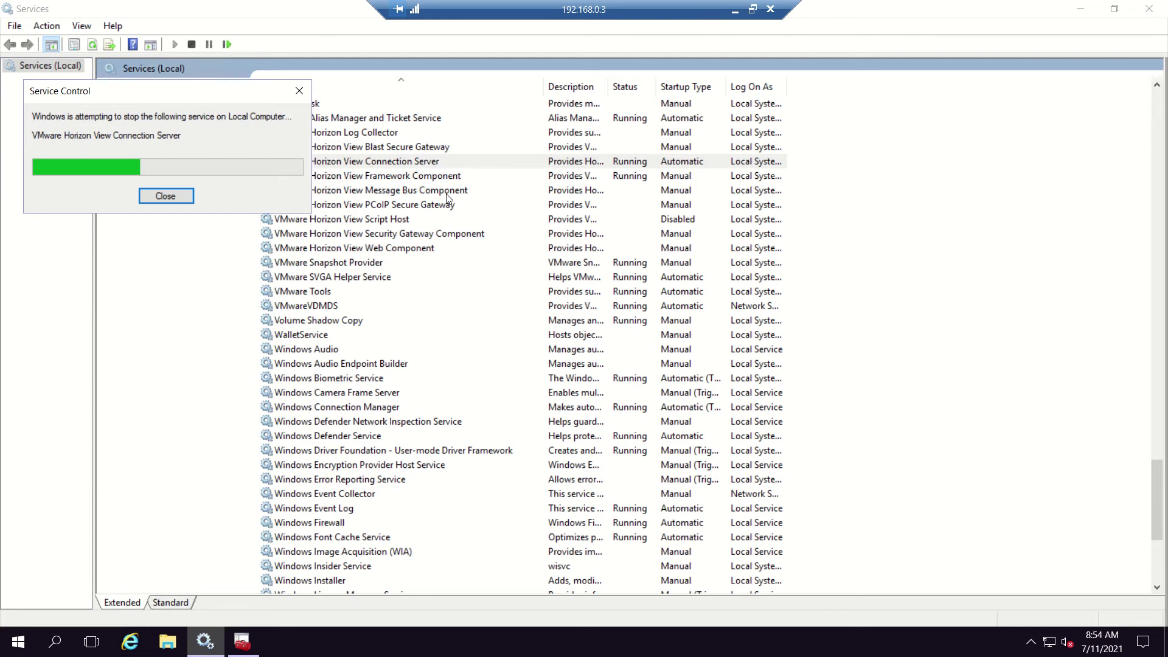
- Close the existing certificates console without saving its settings
click(237, 639)
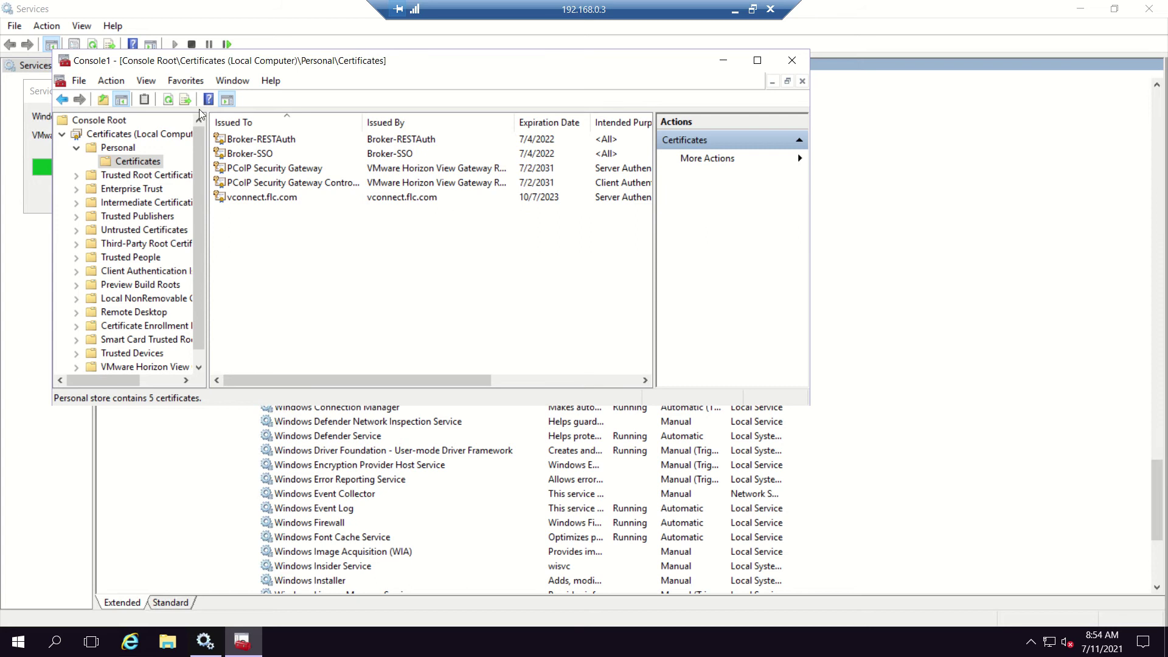
click(797, 61)
click(425, 268)
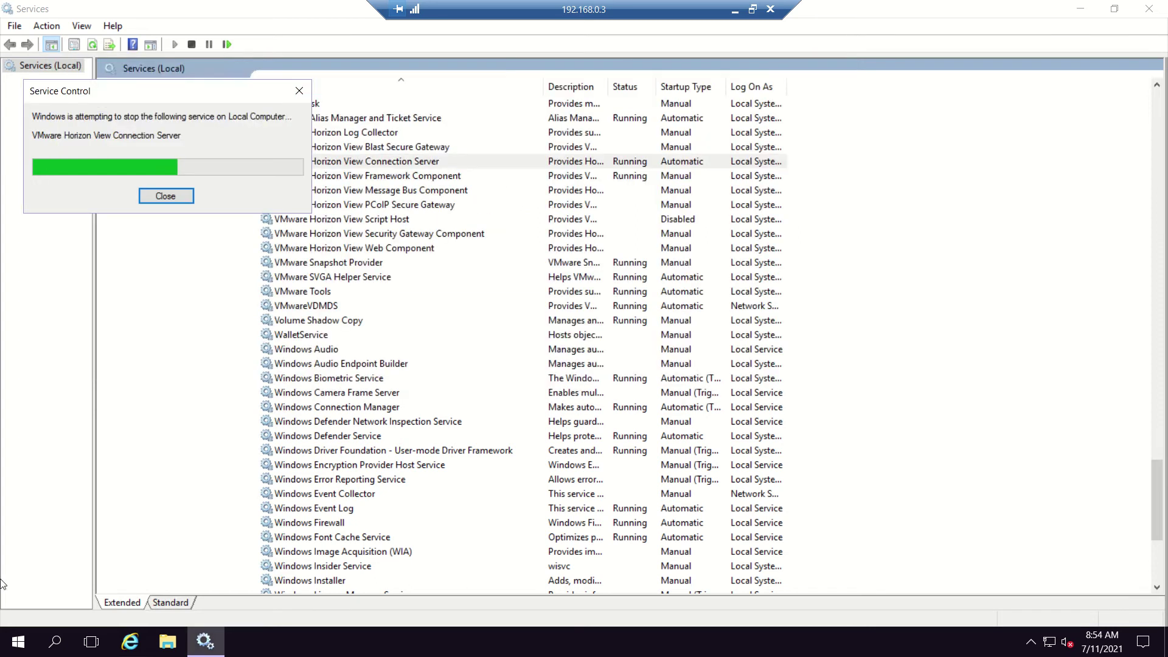
- Launch a new Microsoft Management Console and allow it to make changes to the device
key(super+x)
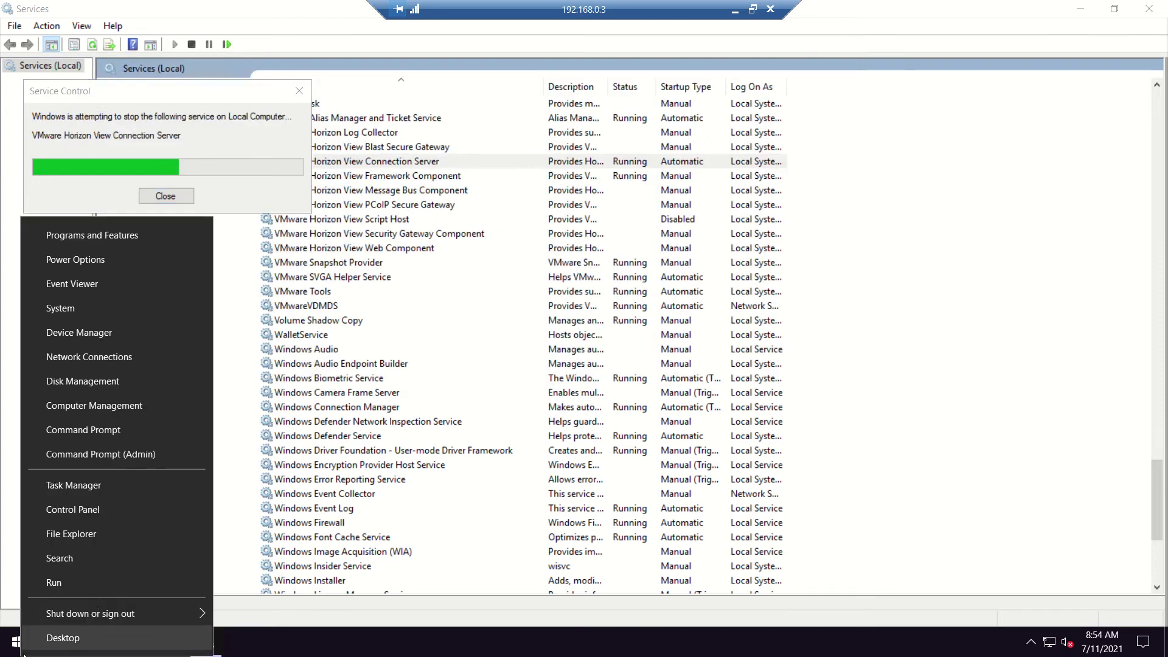
click(93, 585)
click(97, 594)
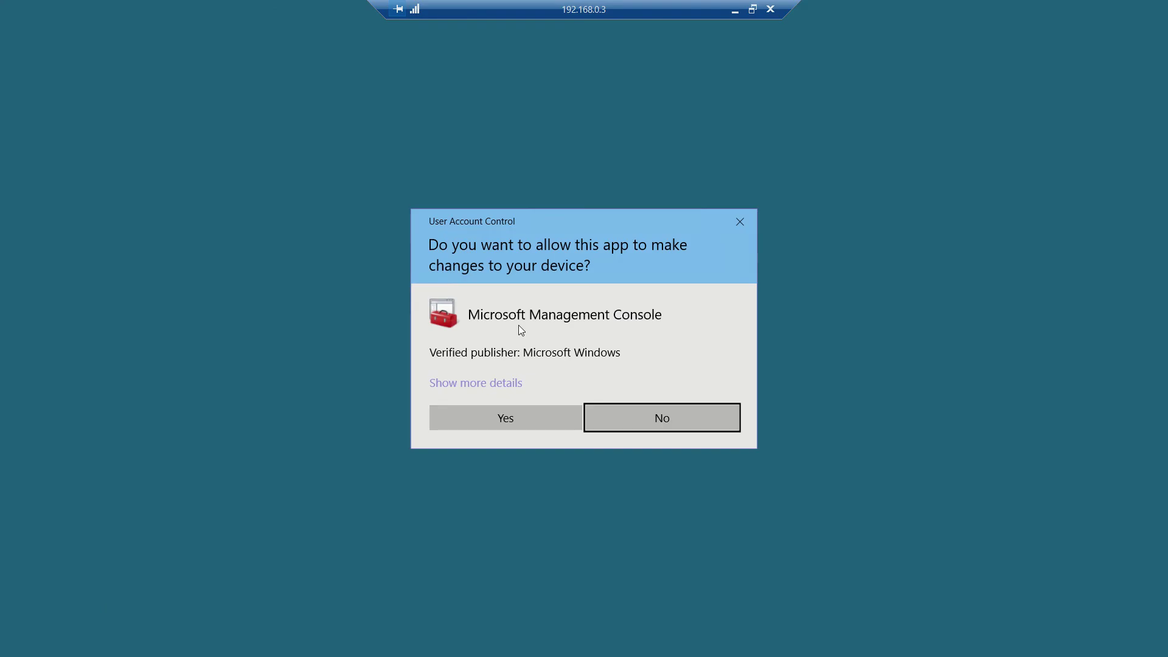
click(545, 414)
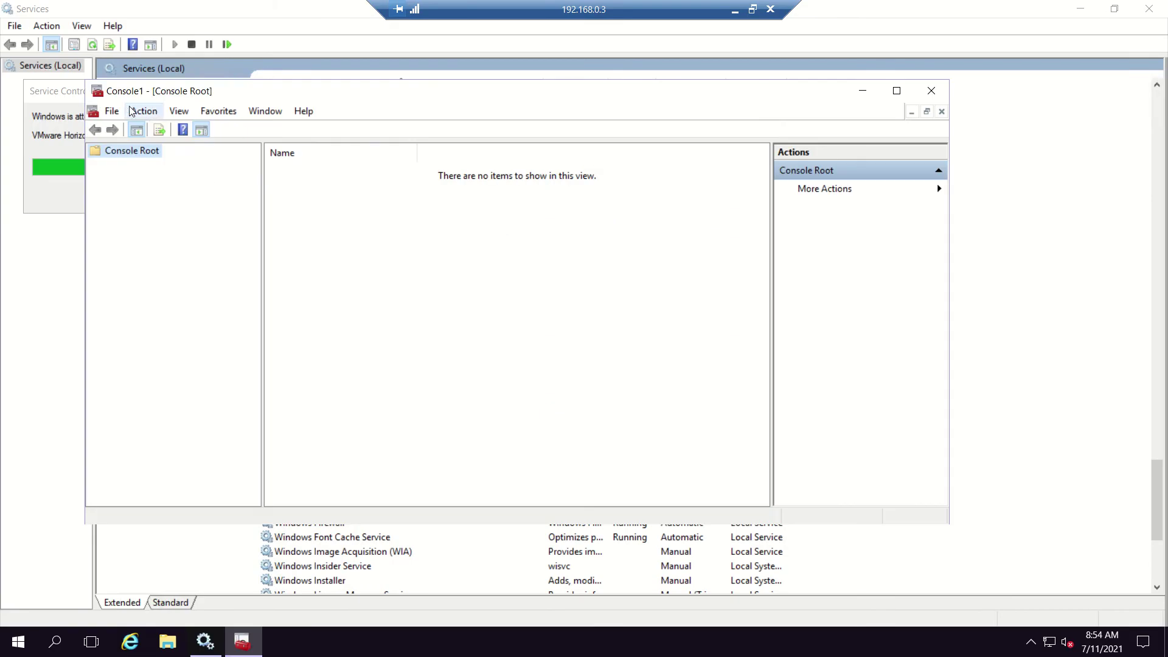
- Add the Certificates snap-in to the console for the computer account on the local computer
click(113, 112)
click(166, 206)
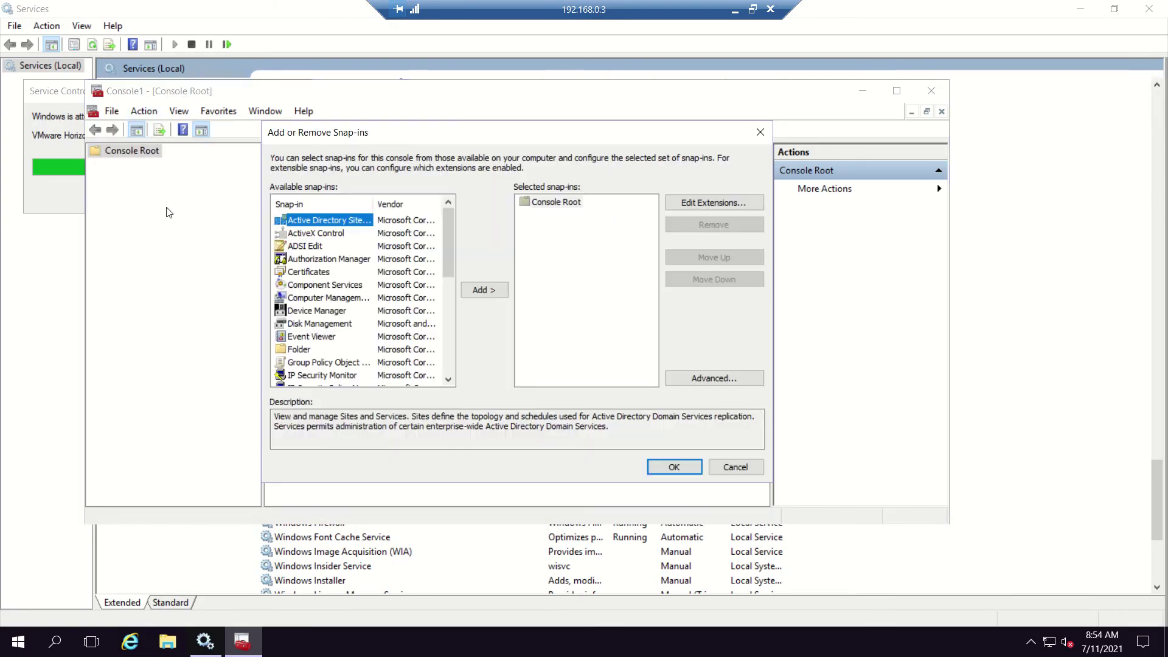
click(309, 272)
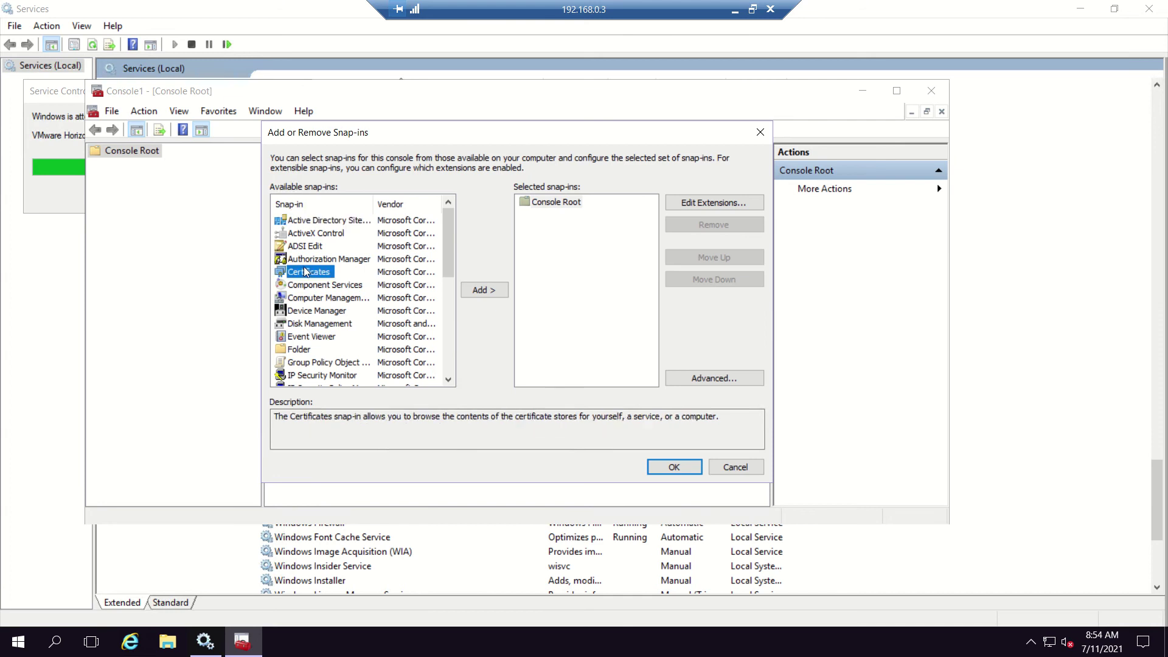
click(483, 290)
click(353, 228)
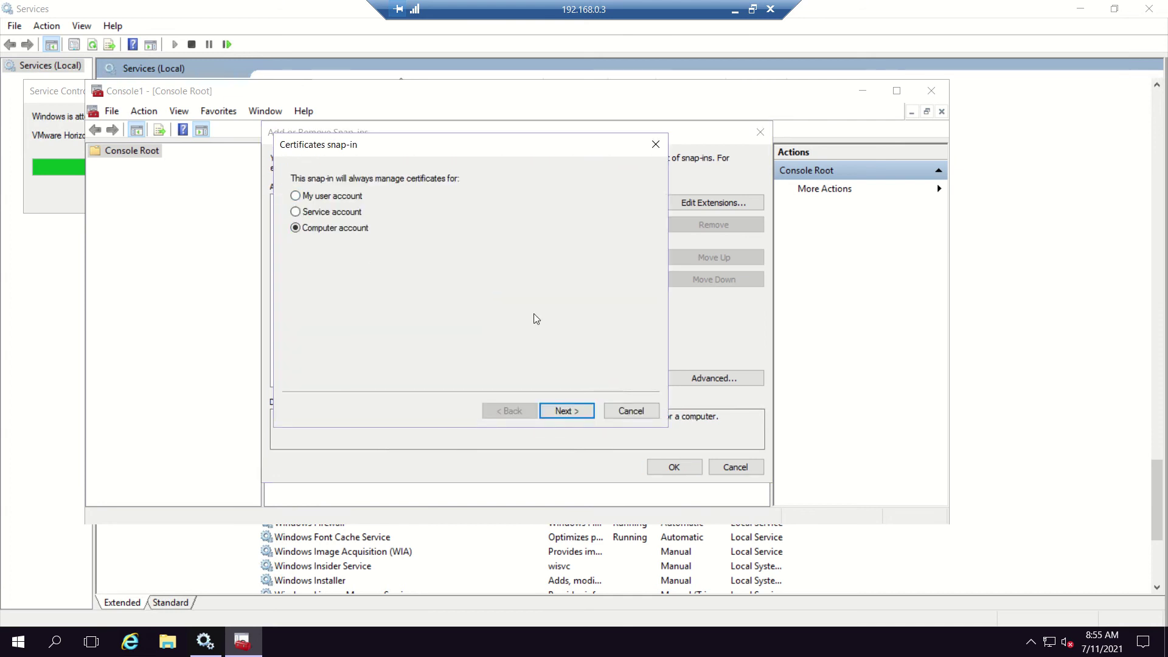
click(576, 411)
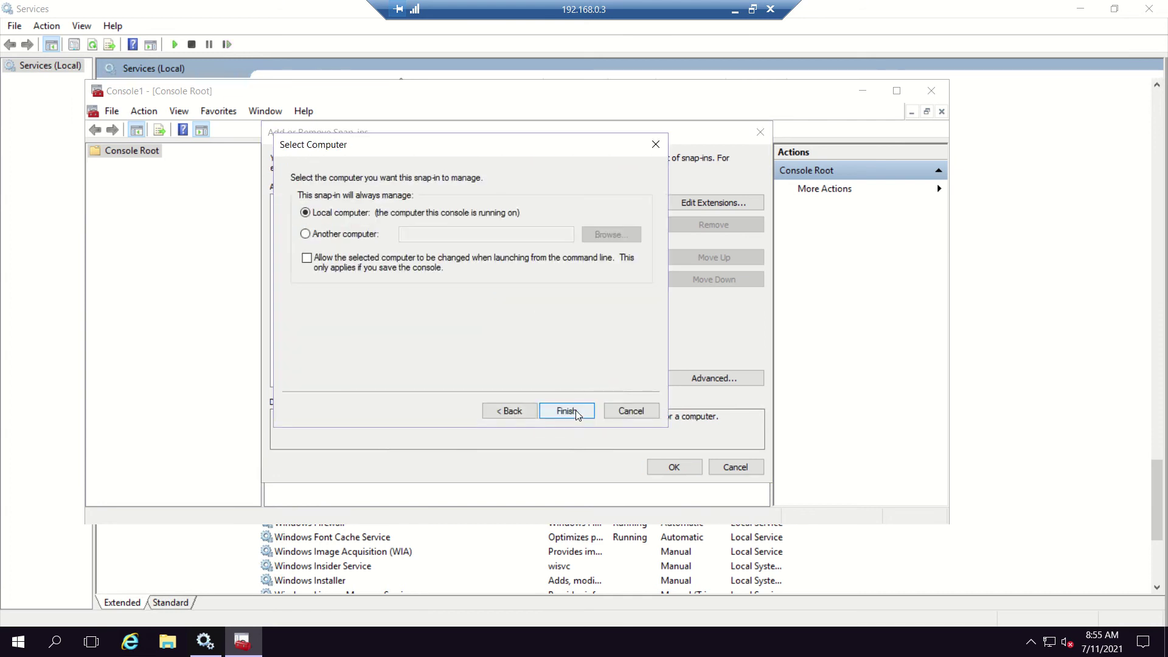
click(575, 411)
click(695, 473)
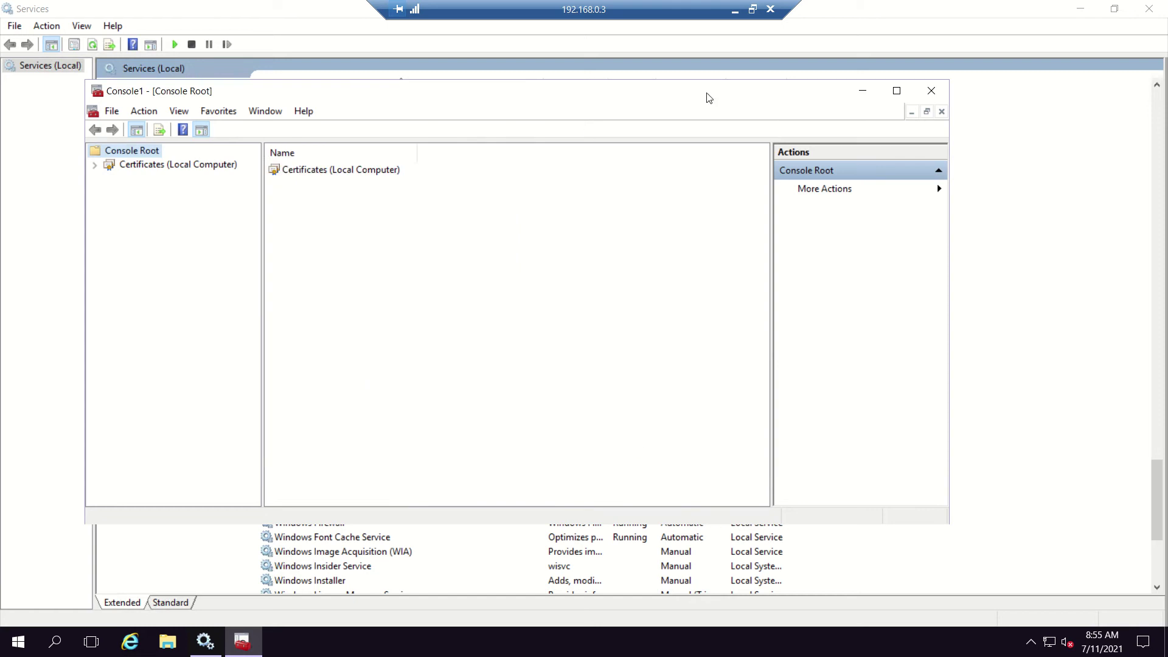
- Maximize the console window and open the local computer's Personal Certificates store
click(896, 90)
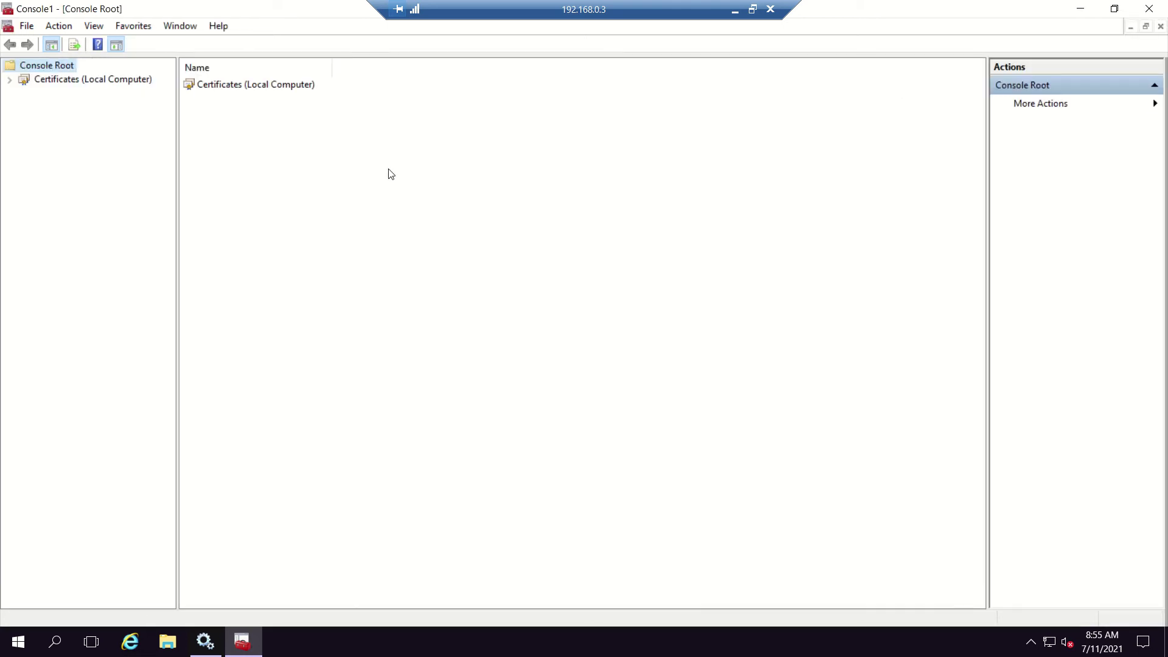
click(9, 82)
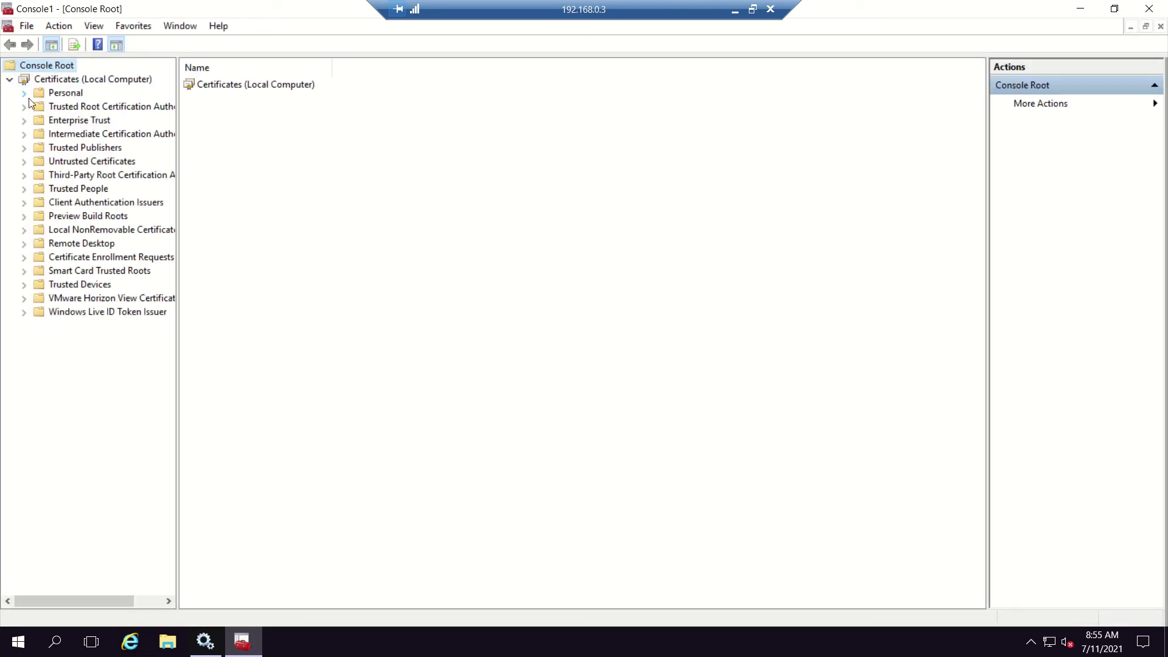
click(25, 95)
click(61, 106)
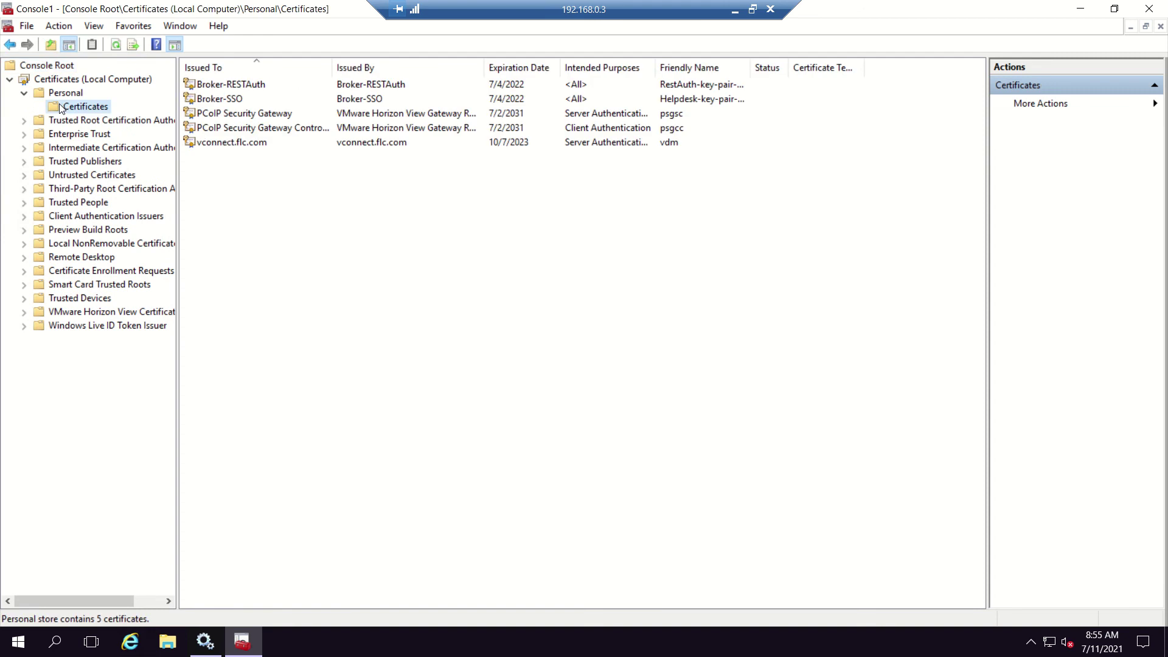
- Change the friendly name of the self-signed vconnect.flc.com certificate to vdm-org and refresh the certificate list
click(252, 142)
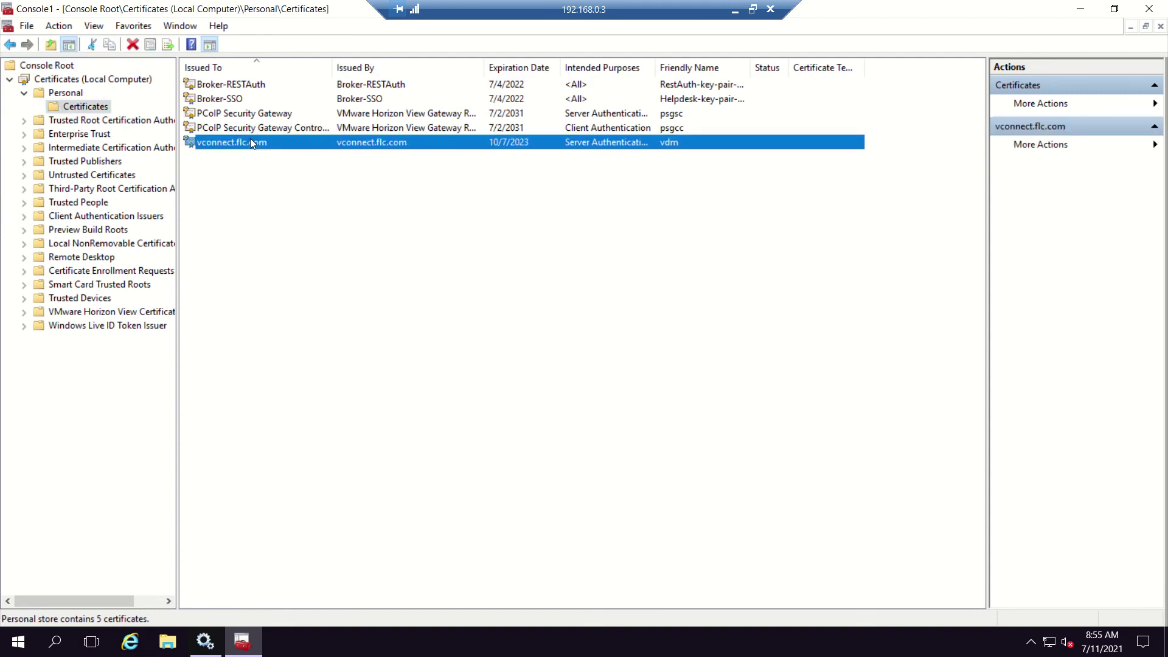
right_click(396, 149)
click(480, 254)
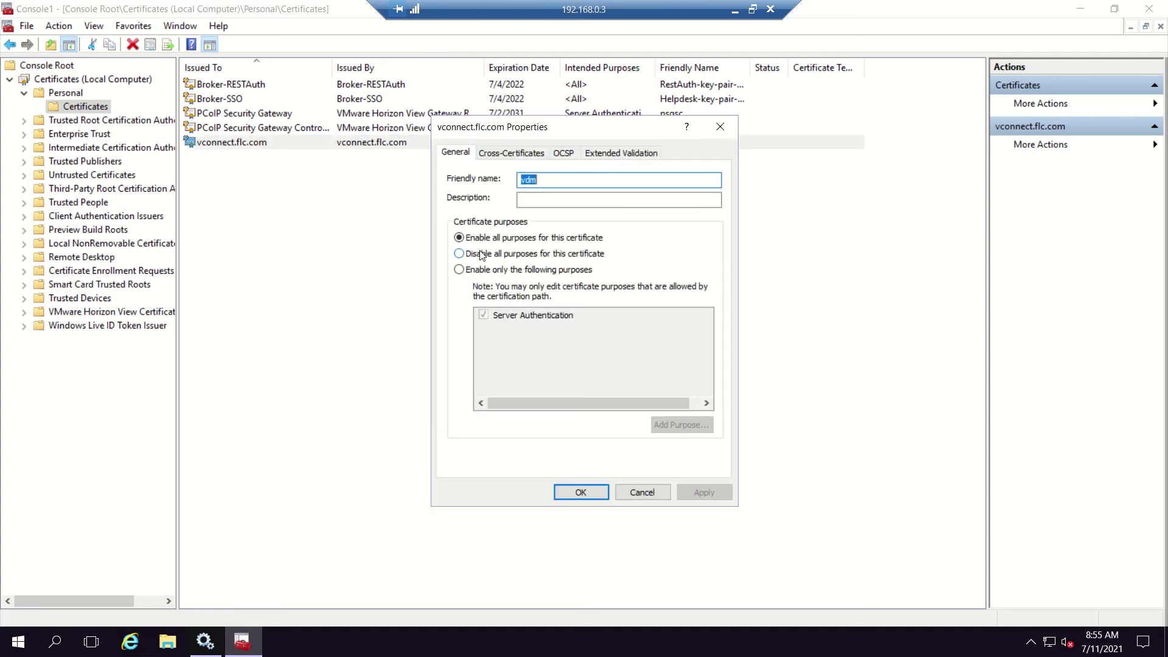
click(571, 179)
text(-org)
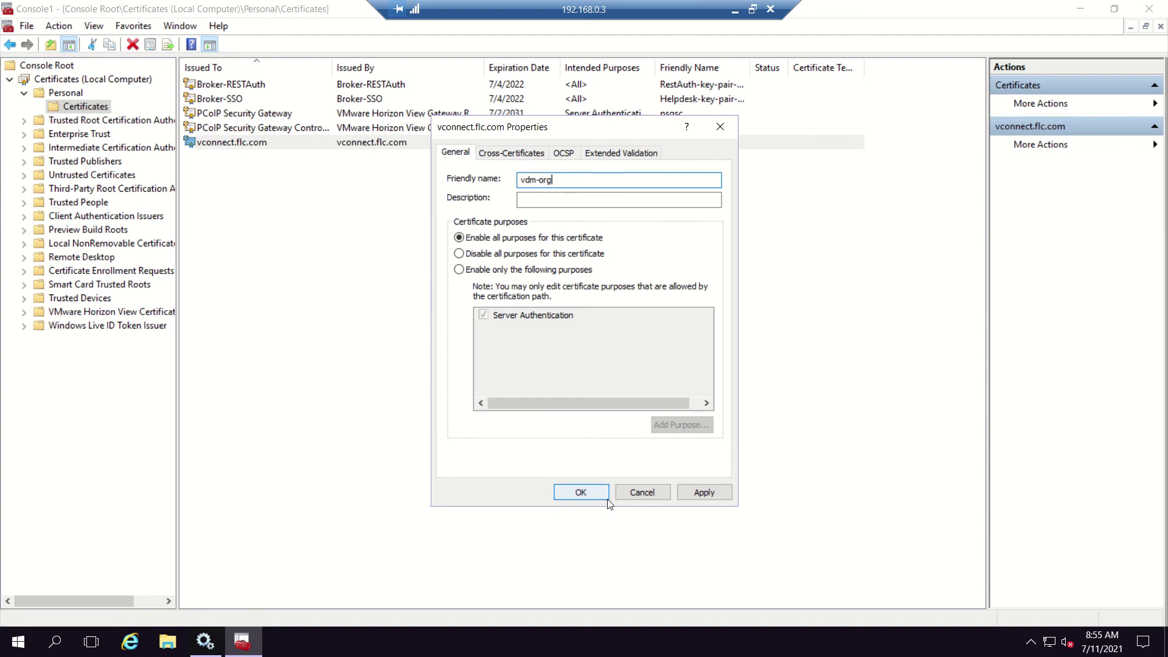
key(alt+a)
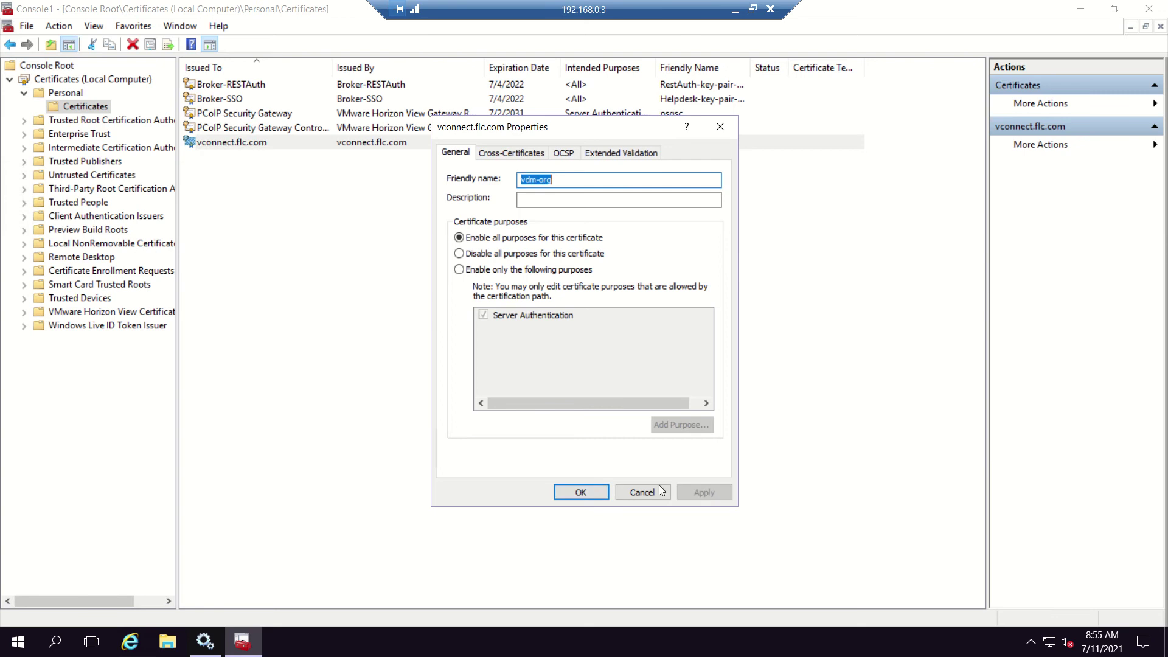
click(583, 490)
right_click(477, 367)
click(517, 395)
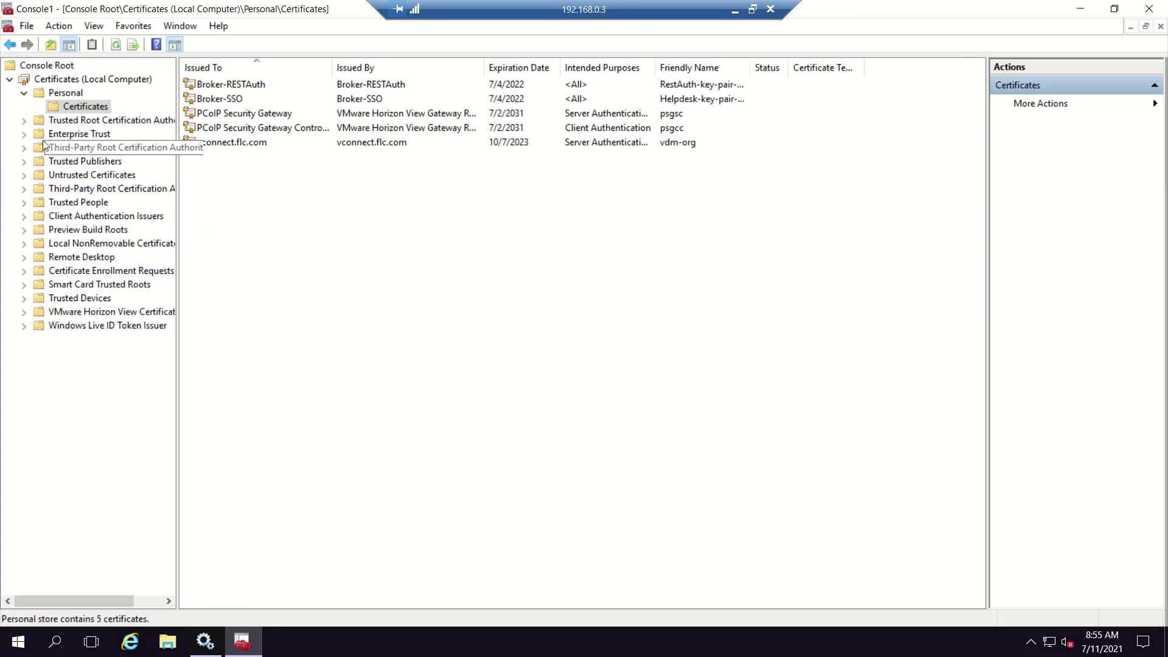
- Start a new certificate request in the Personal store using the Active Directory Enrollment Policy
right_click(59, 107)
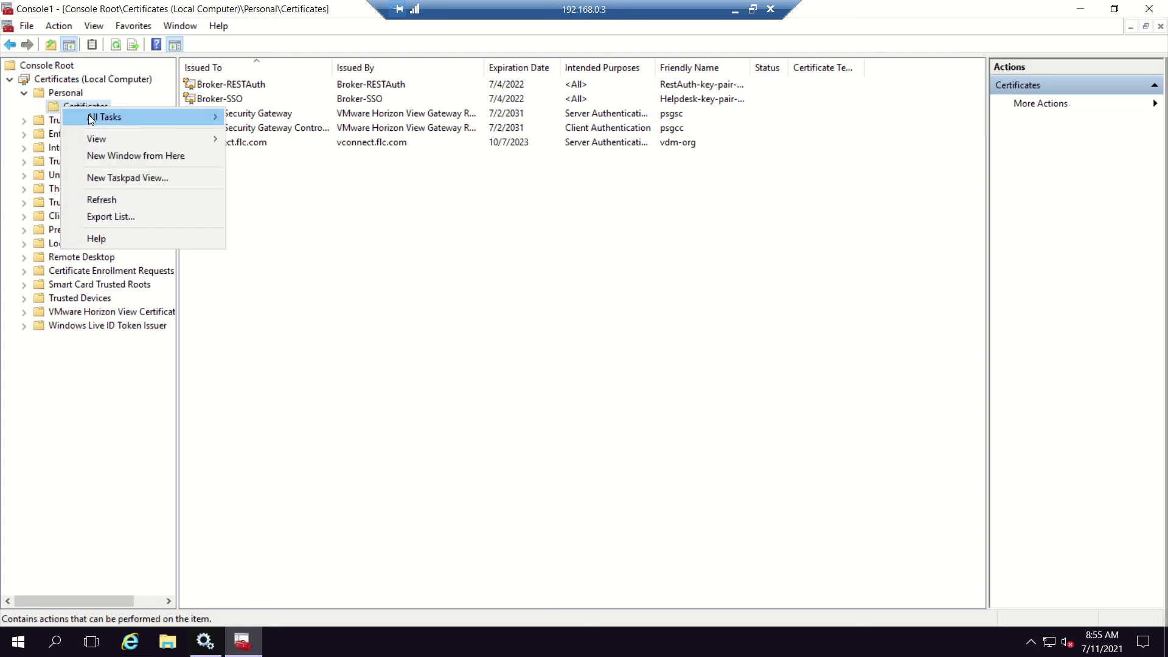
mouse_move(98, 119)
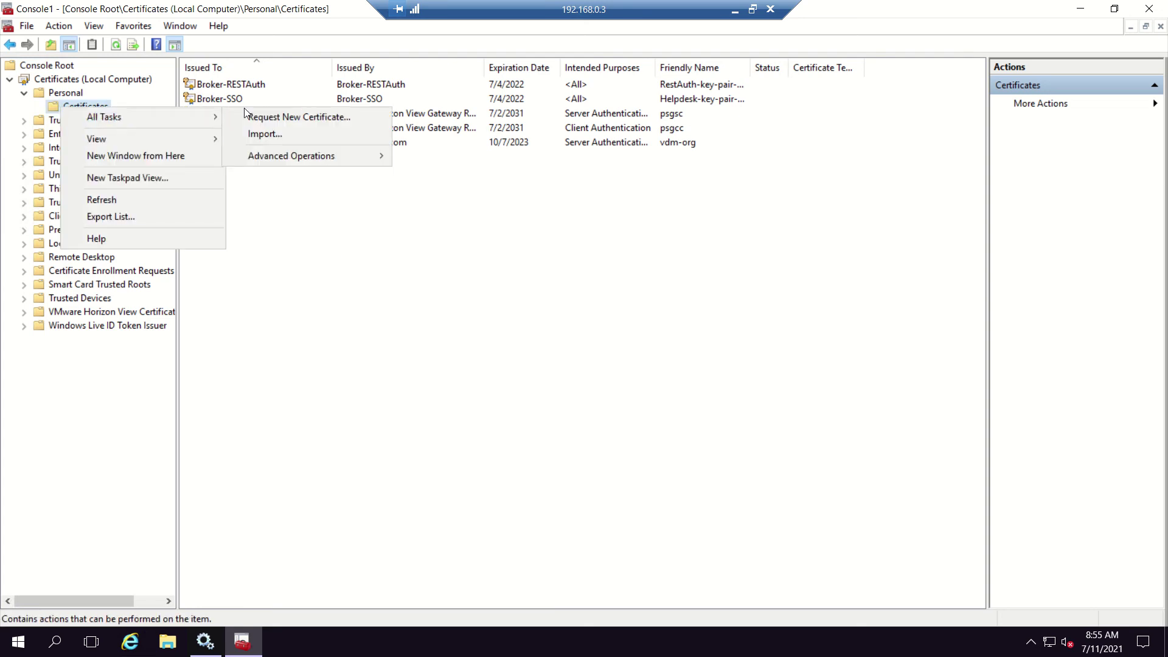
click(304, 118)
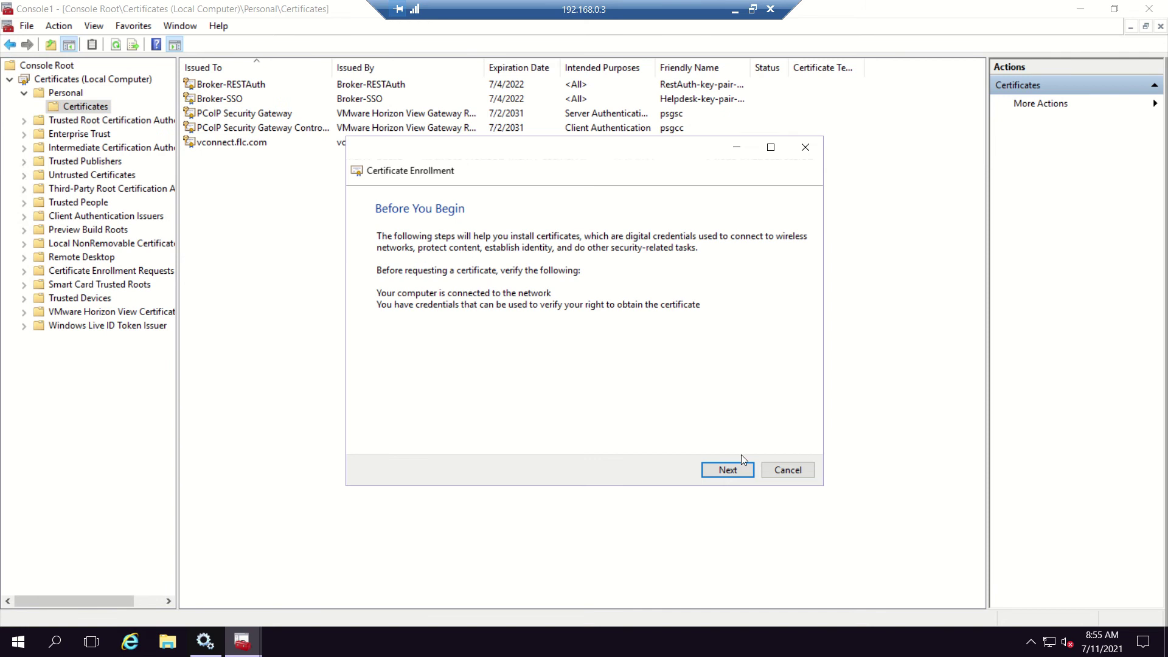
click(729, 469)
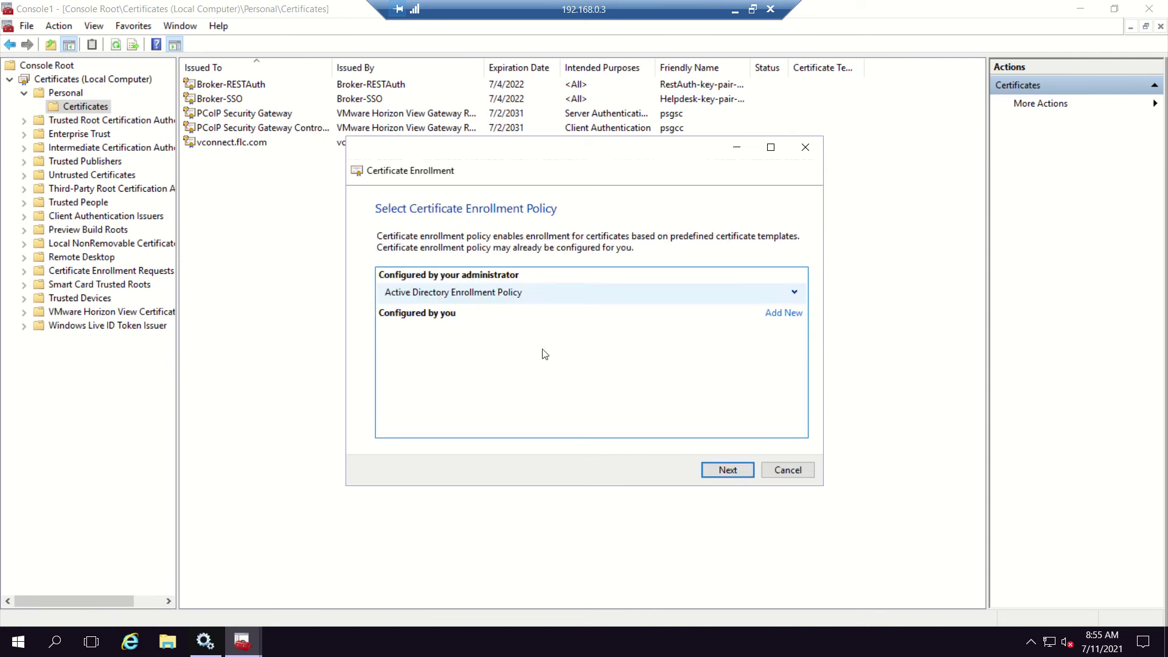
click(729, 470)
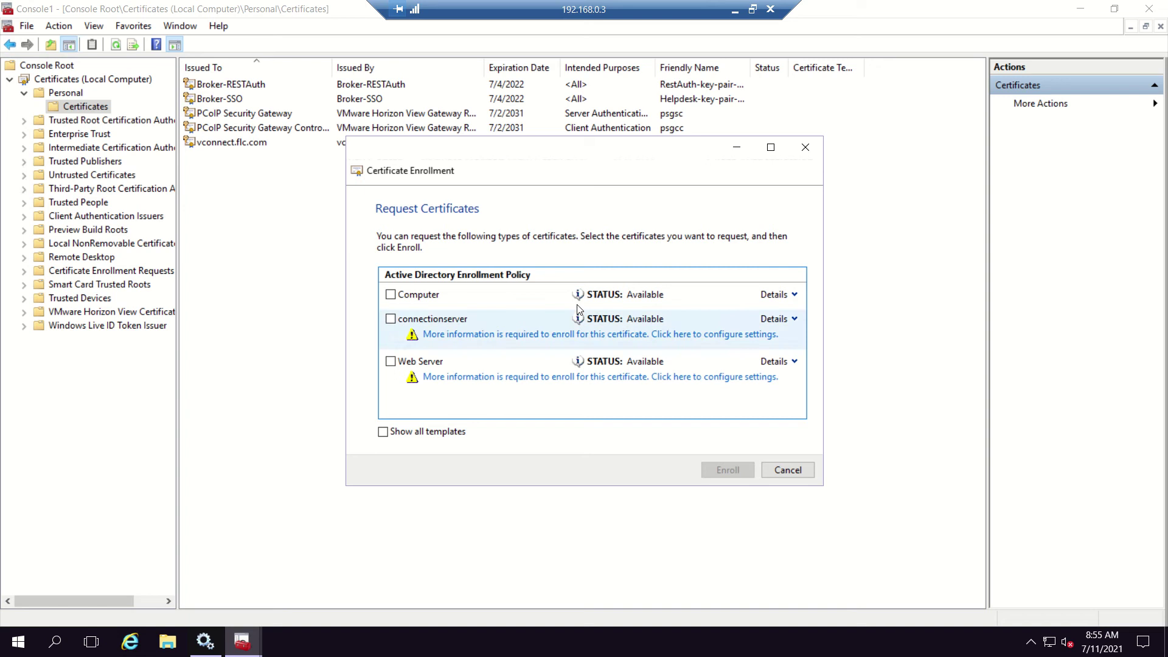
- Select the connectionserver template and enter vconnect.flc.com as the common name in its certificate properties
click(391, 321)
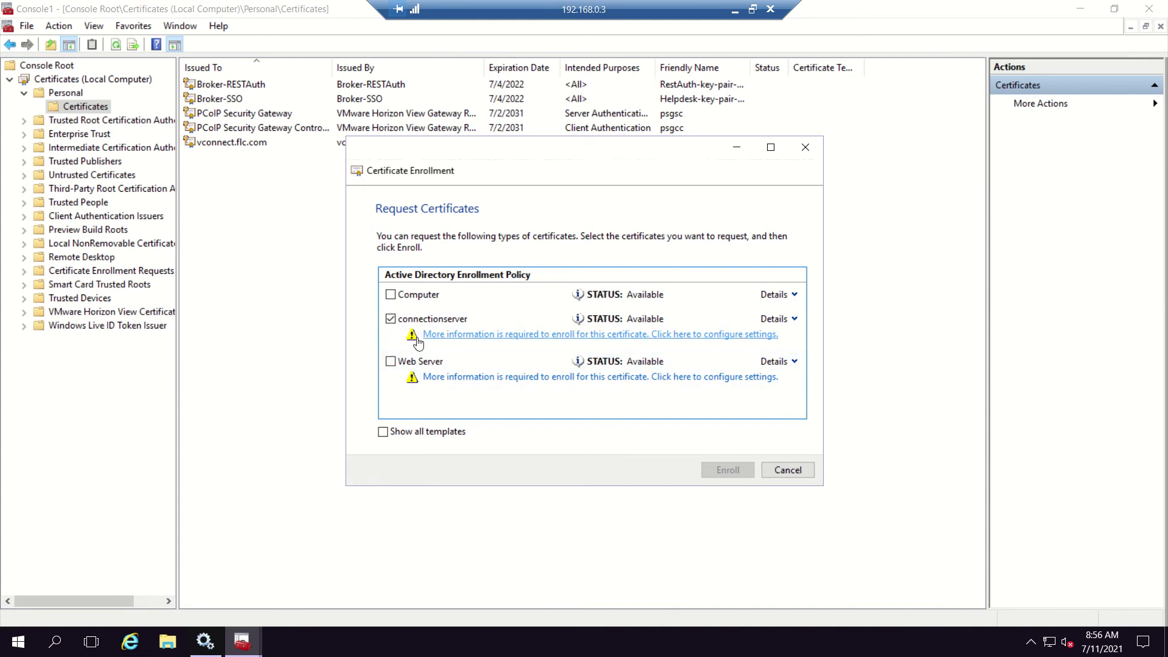
click(493, 335)
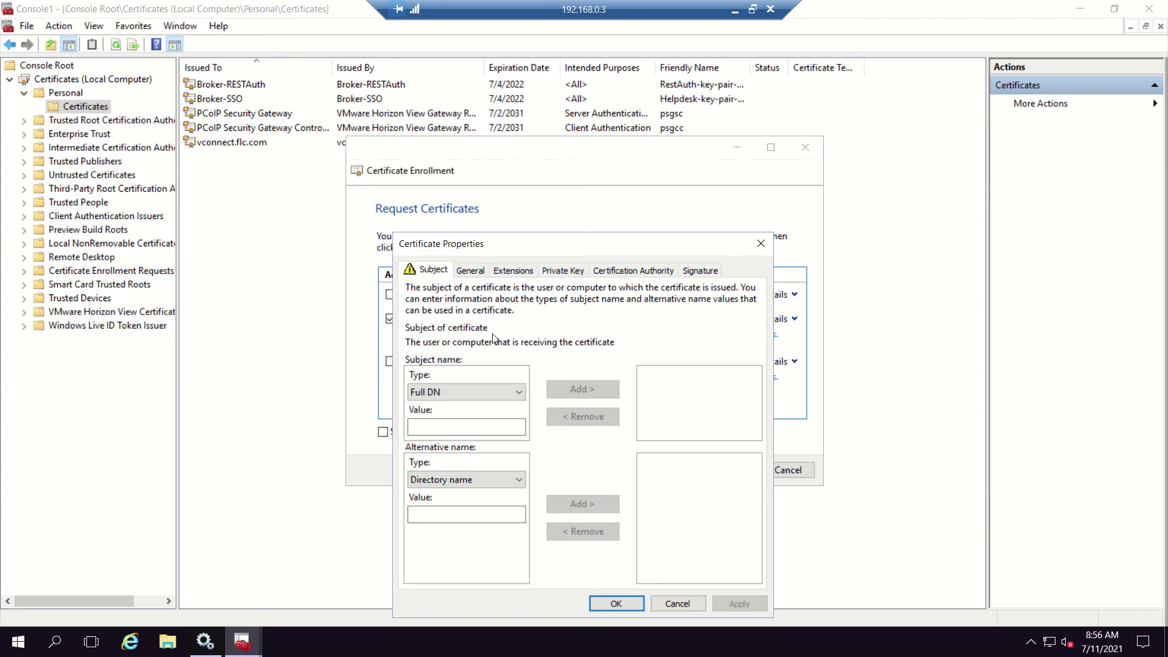
click(489, 396)
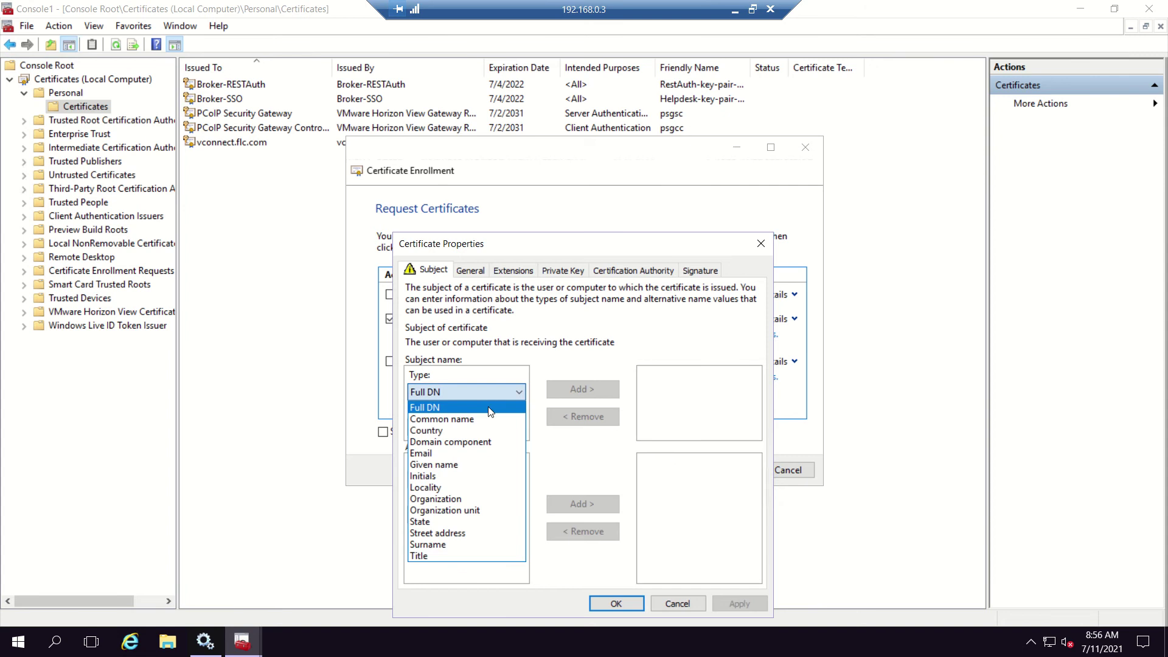
click(490, 415)
click(471, 426)
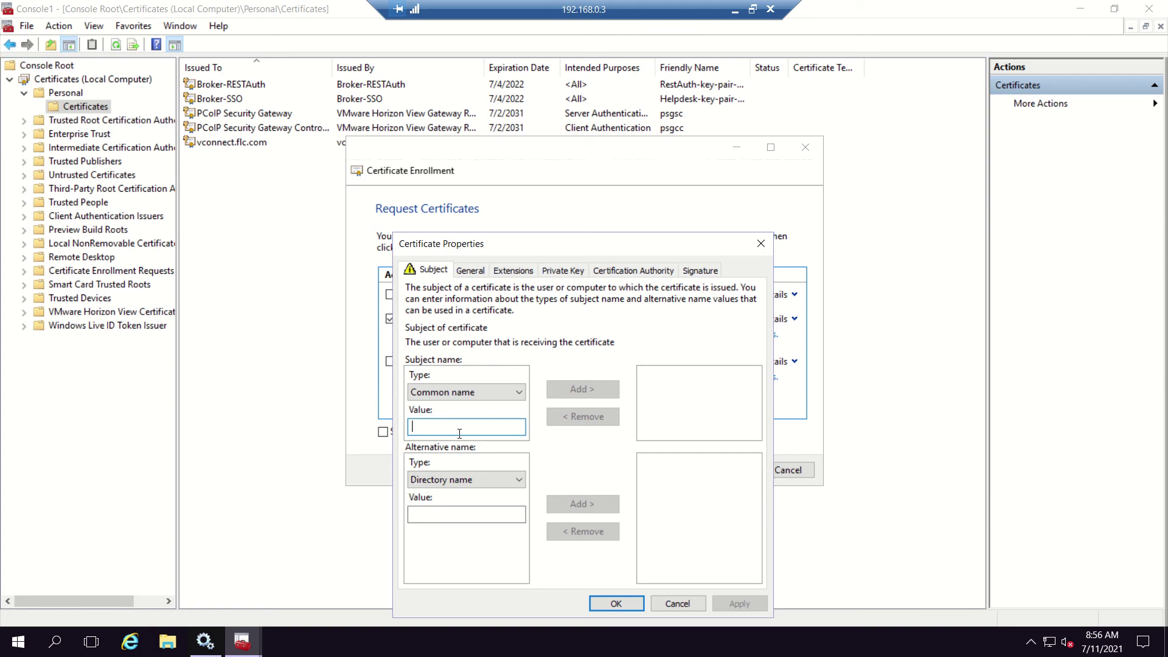
text(vconnect)
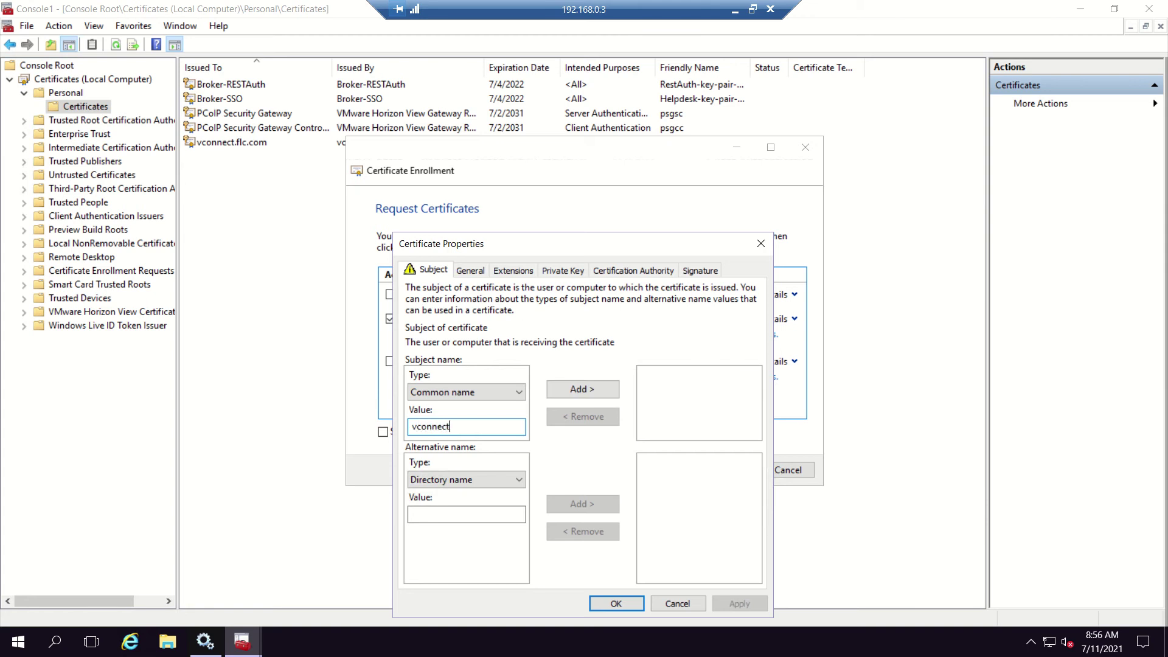
text(.flc.com)
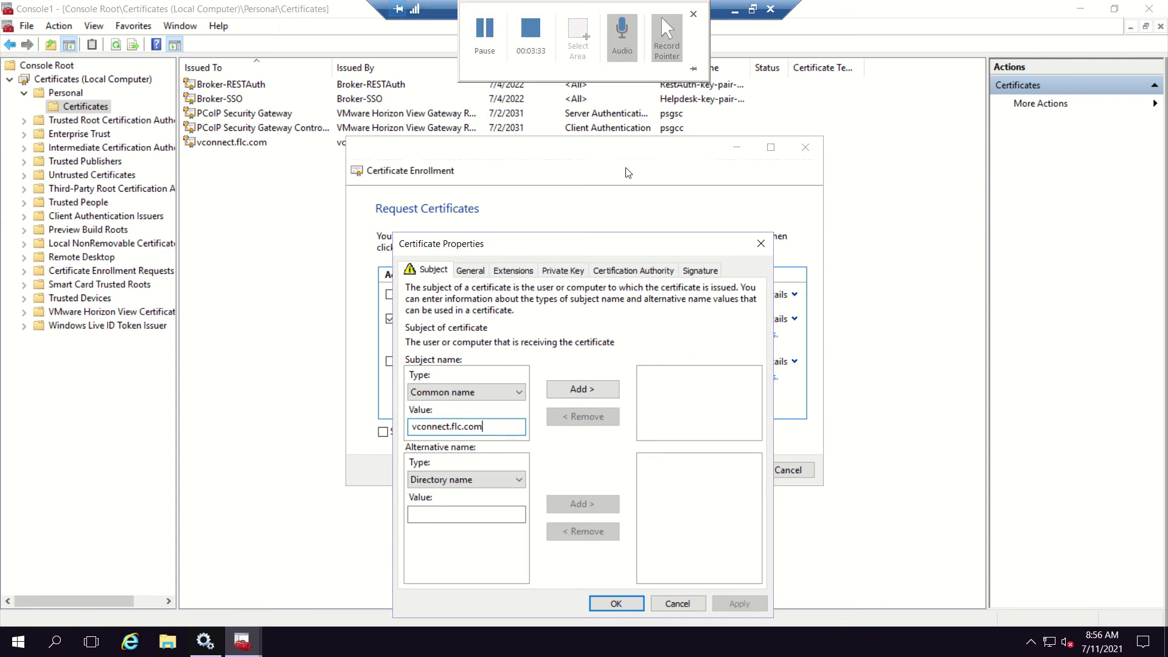
- Check the server's host name by running hostname in a Command Prompt, and close the prompt
right_click(11, 652)
click(92, 577)
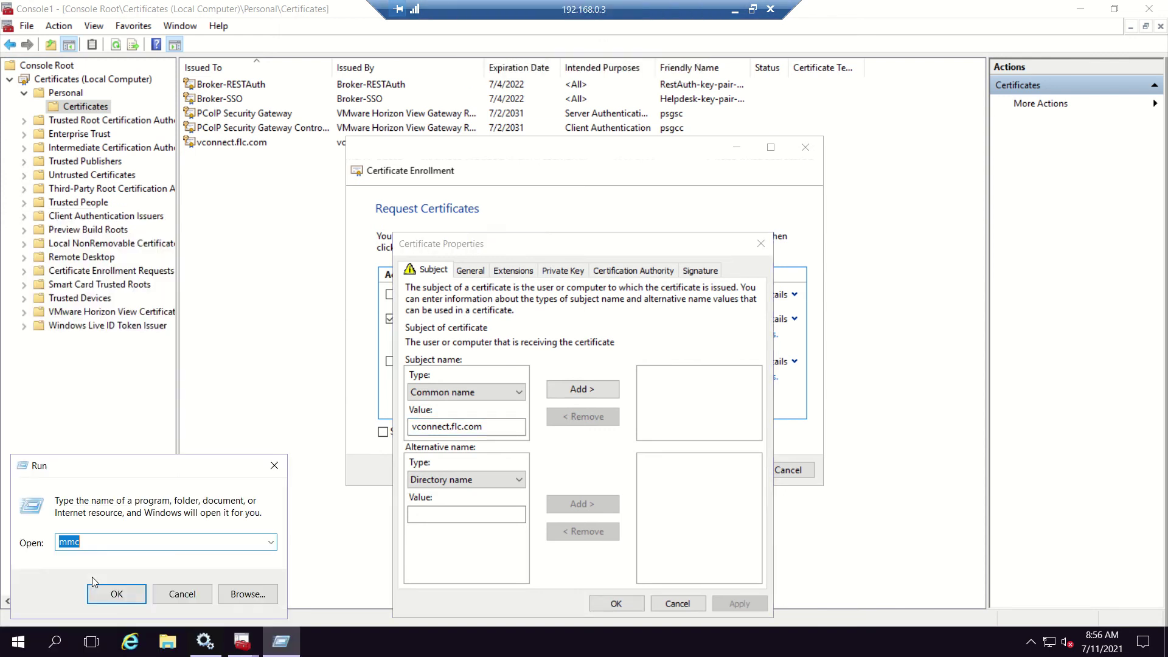
text(cmd)
key(Return)
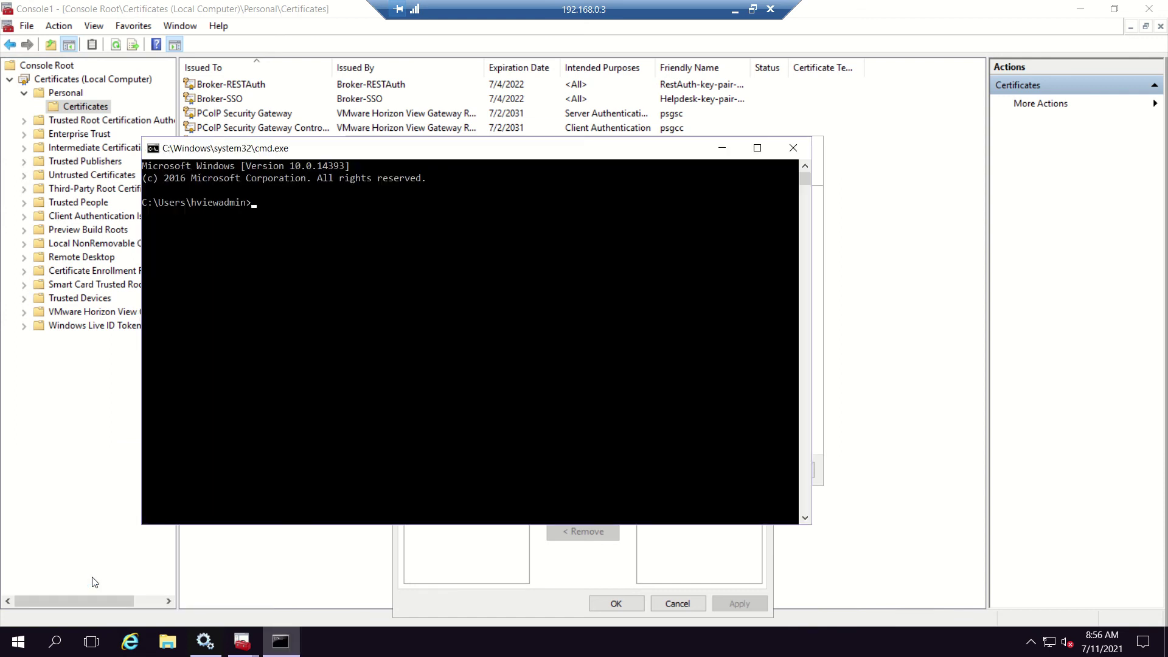
text(hostm)
key(BackSpace)
key(BackSpace)
text(name)
key(Return)
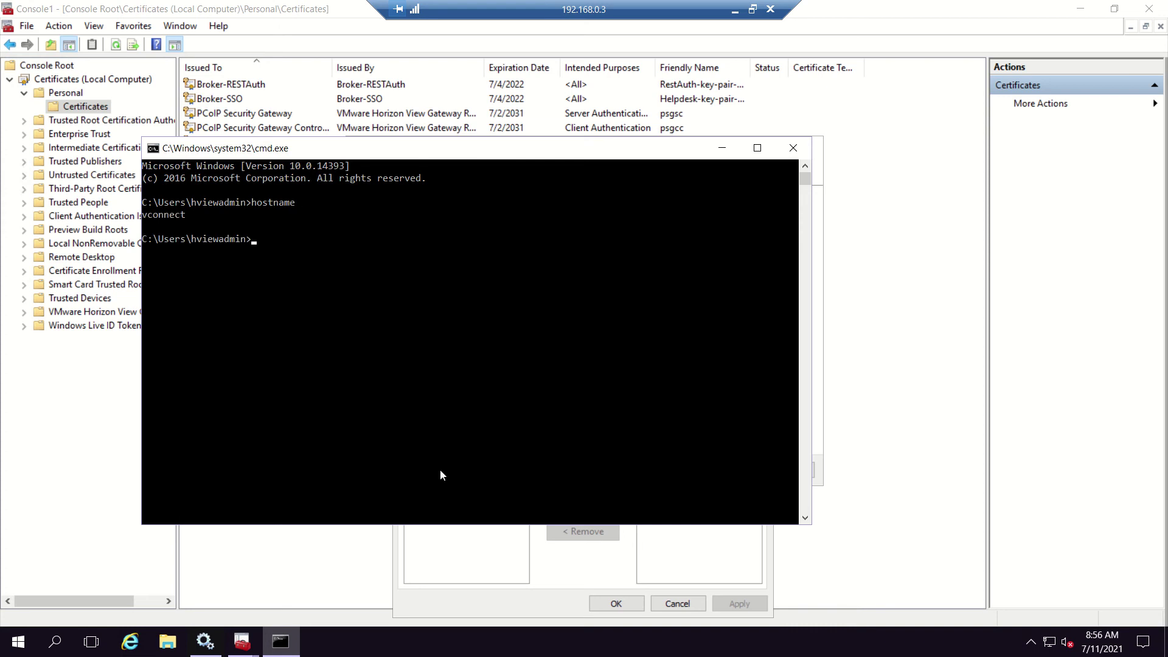
click(793, 147)
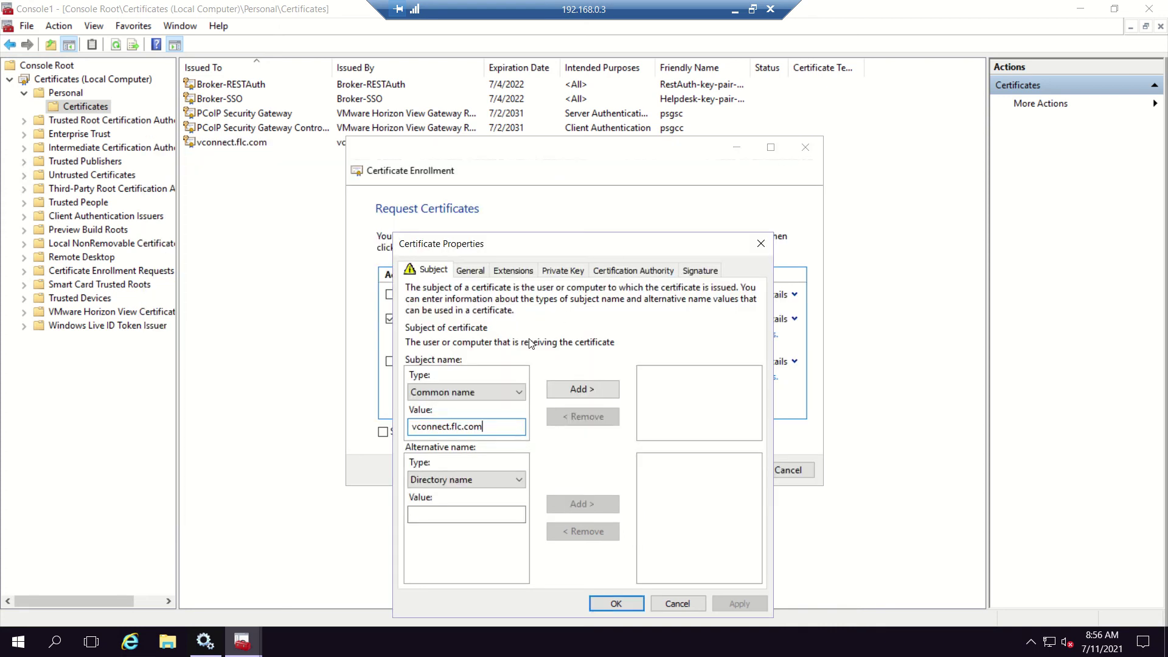
- Add the entered common name to the certificate's subject and *.flc.com as a DNS alternative name
click(575, 384)
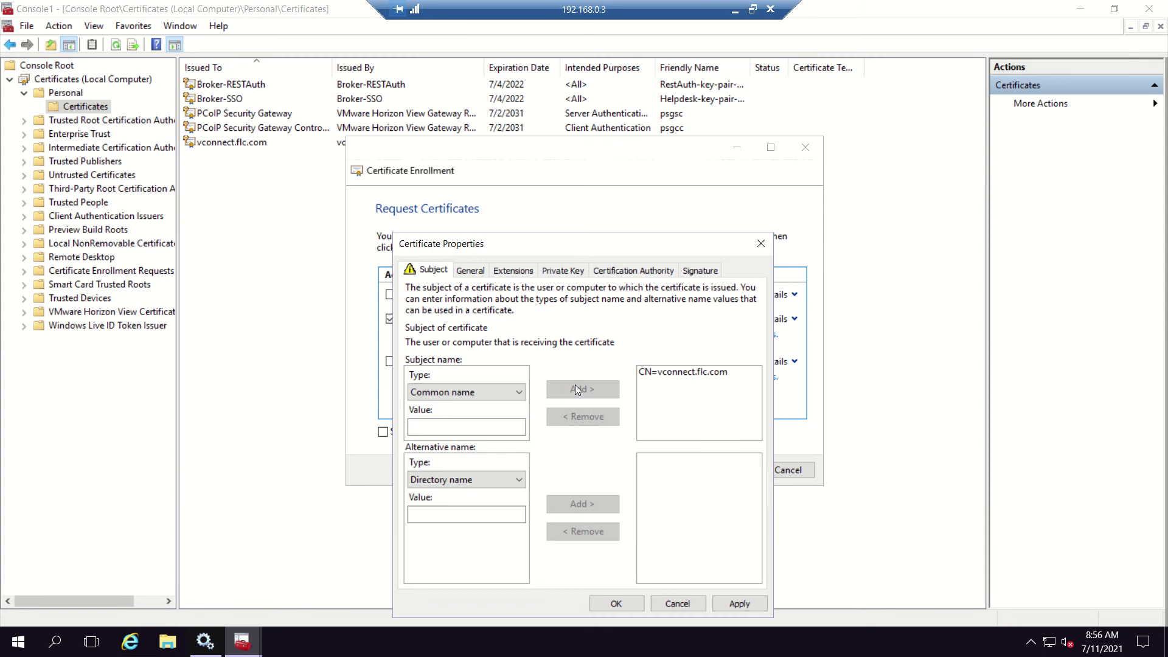
click(473, 481)
click(469, 511)
click(461, 514)
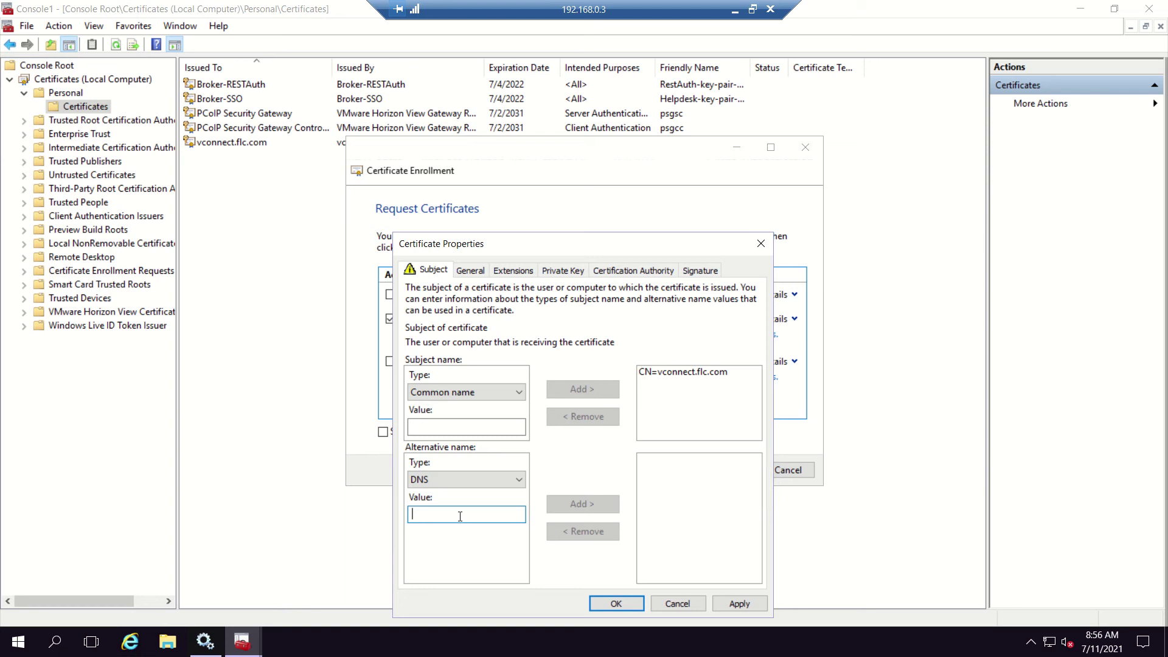
text(*)
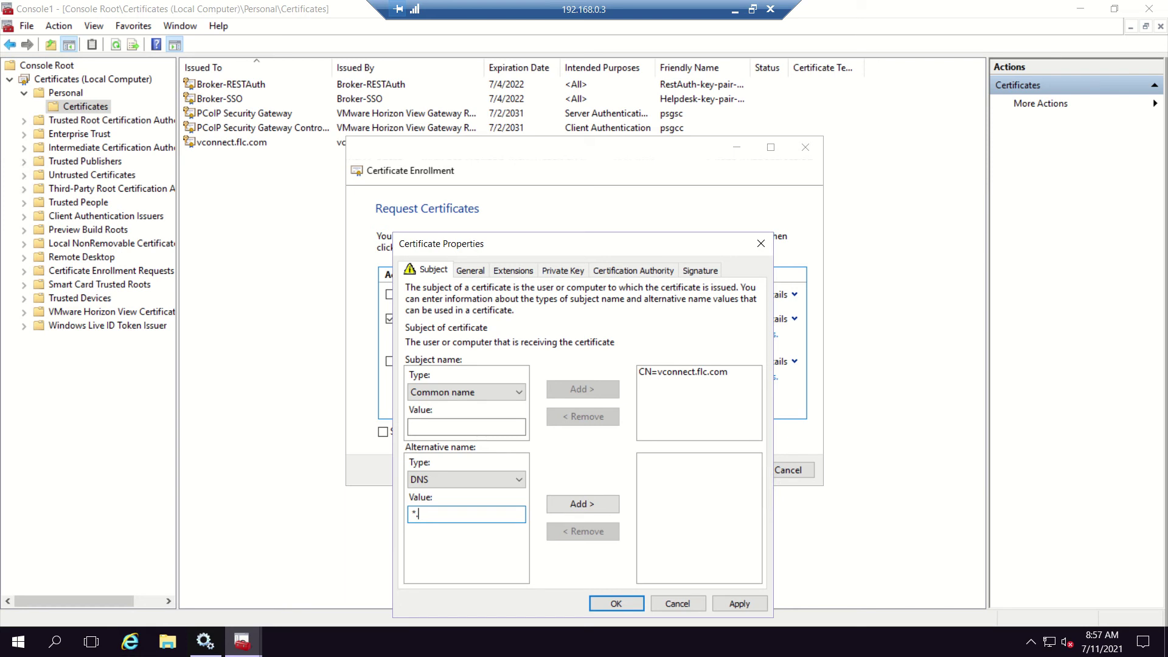
text(.com)
click(615, 505)
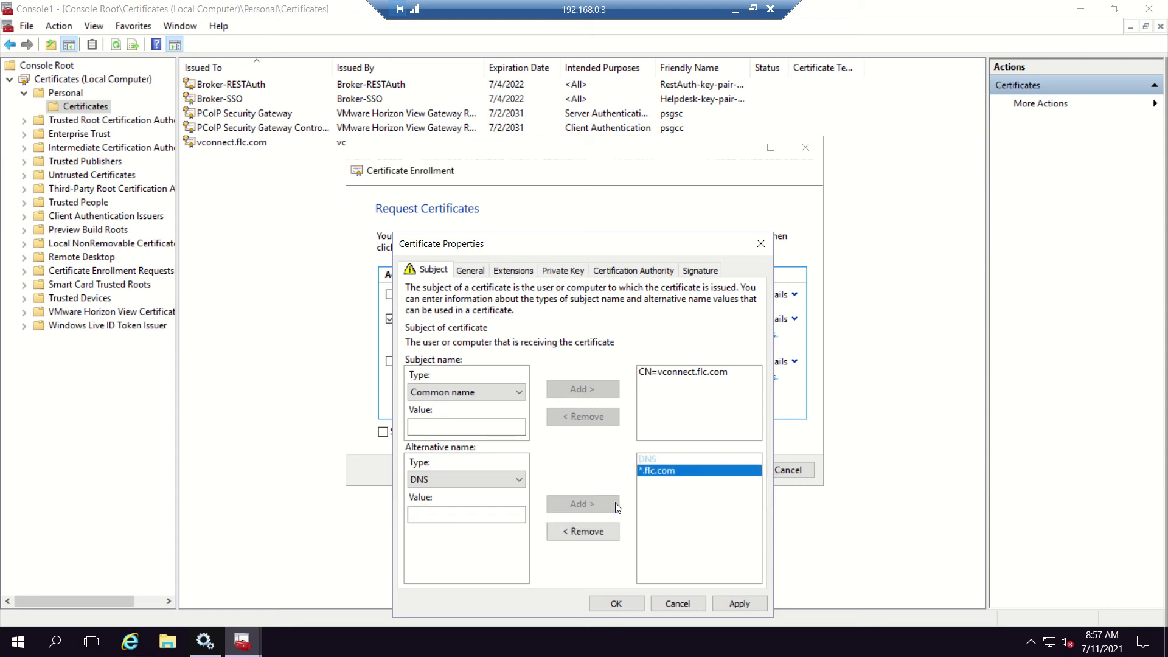
- Give the requested certificate the friendly name adm
click(478, 272)
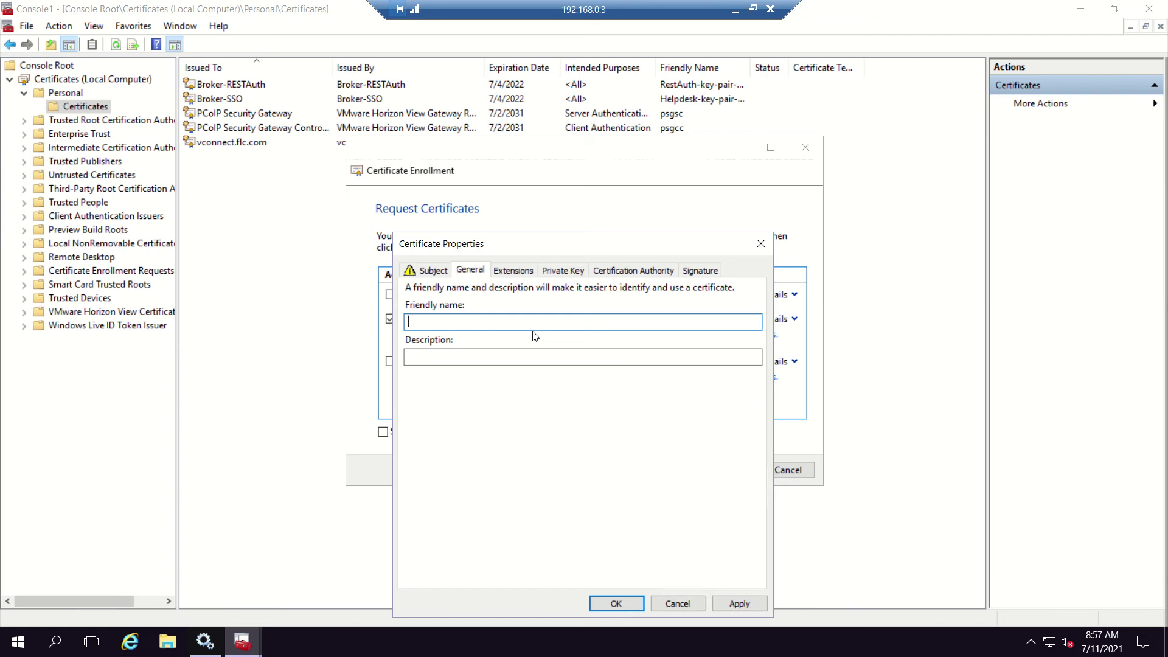
click(505, 108)
text(afd)
key(BackSpace)
key(BackSpace)
key(BackSpace)
text(adm)
click(510, 274)
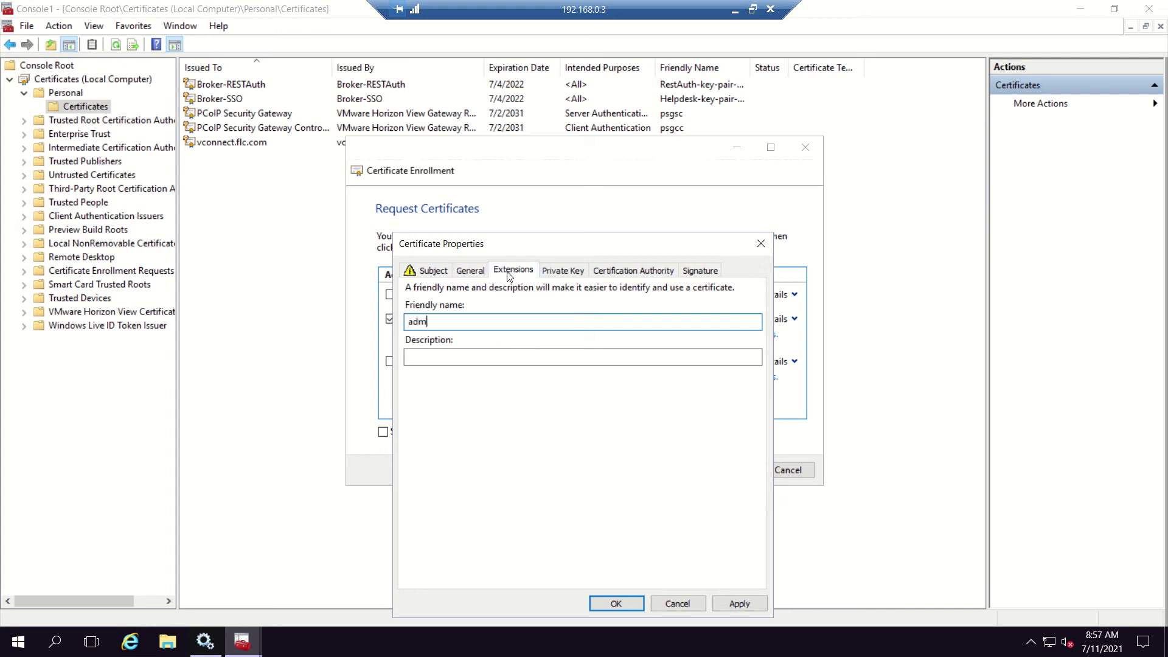
- Enter a description identifying the certificate as the vconnect server's SSL certificate
click(462, 271)
click(477, 359)
text(this vconnect)
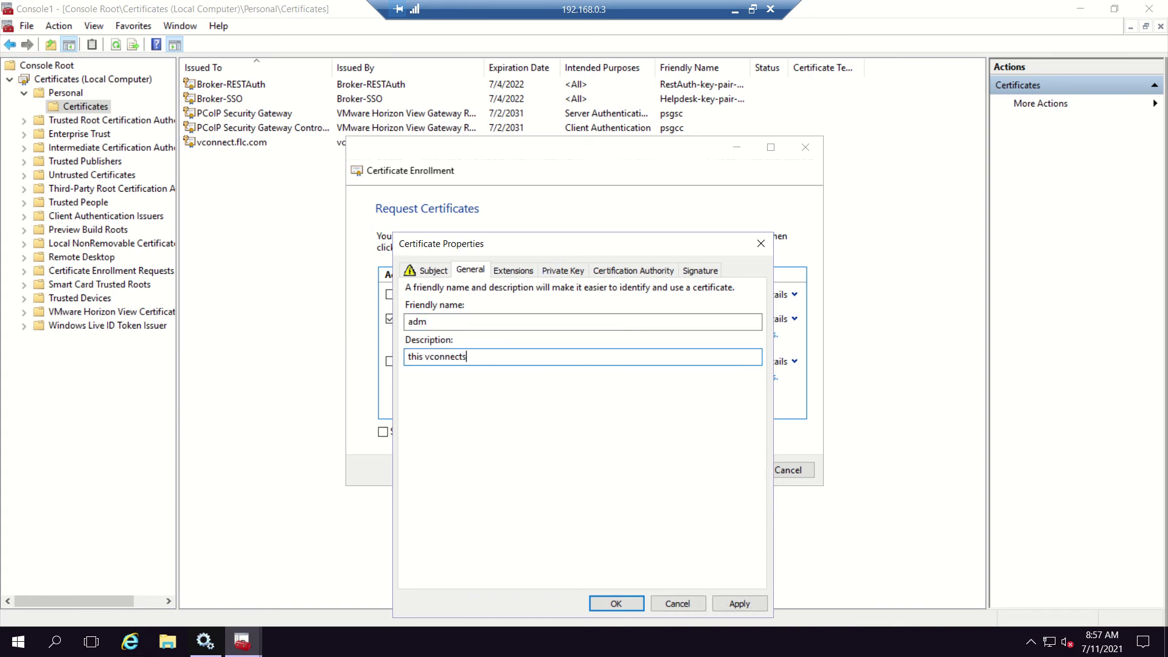
text( server certf)
key(BackSpace)
key(BackSpace)
key(BackSpace)
key(BackSpace)
key(BackSpace)
text(sslcer)
key(BackSpace)
key(BackSpace)
key(BackSpace)
text(cerficate)
- Check the private key options, accept the certificate properties, and complete enrollment of the connectionserver certificate
click(516, 270)
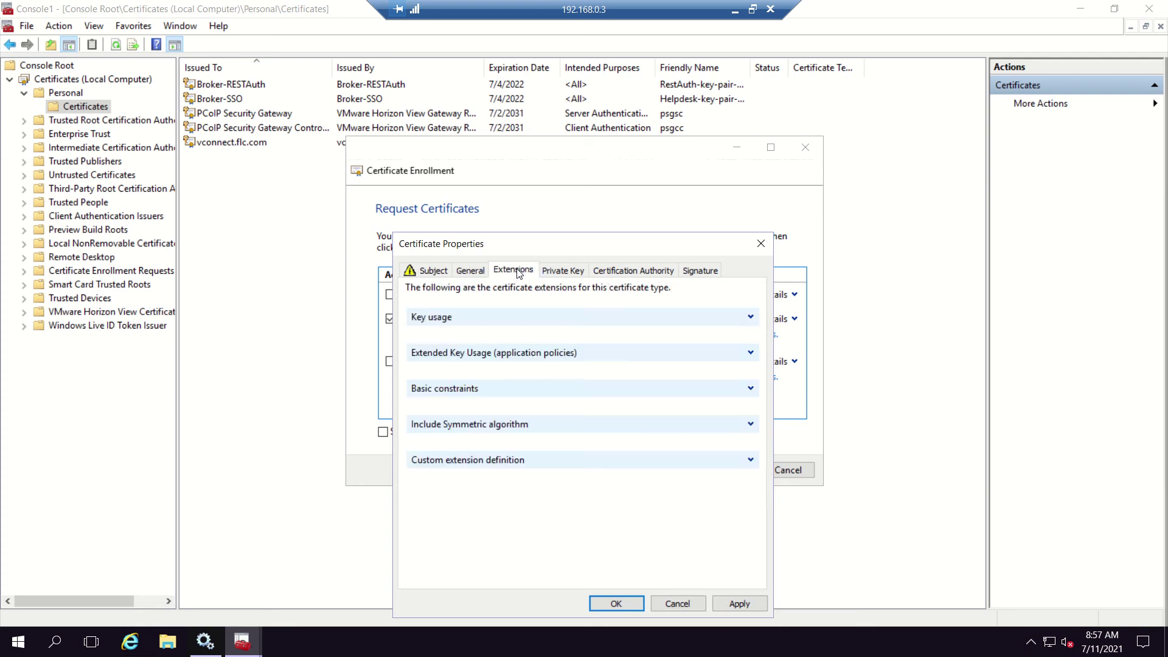
click(547, 274)
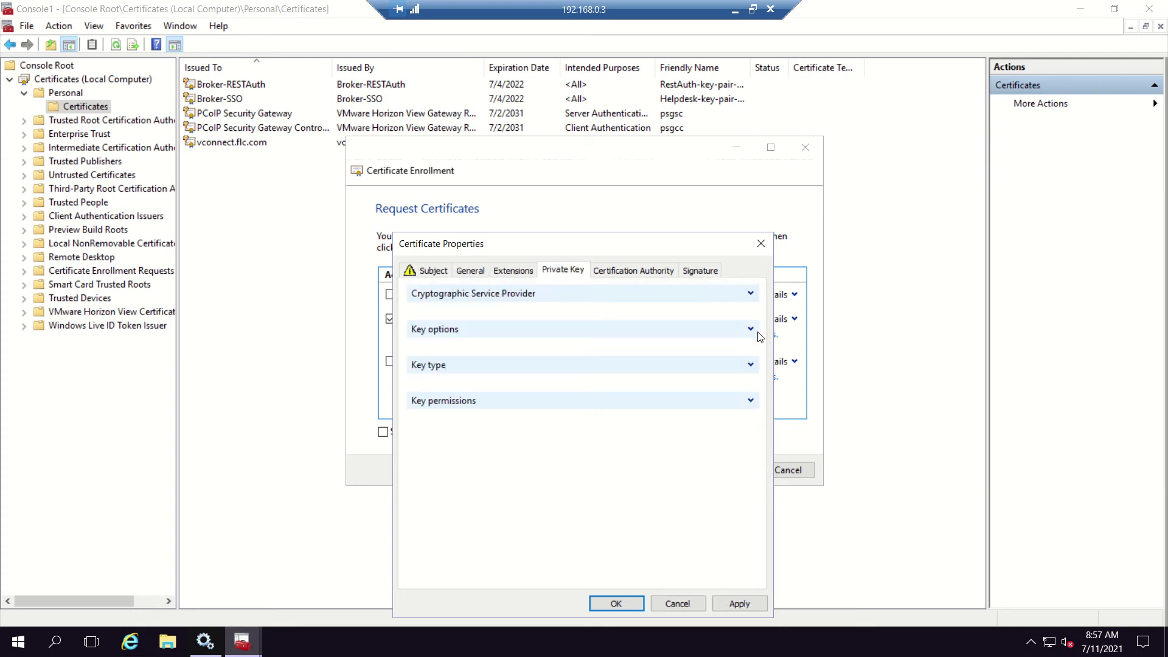
click(752, 332)
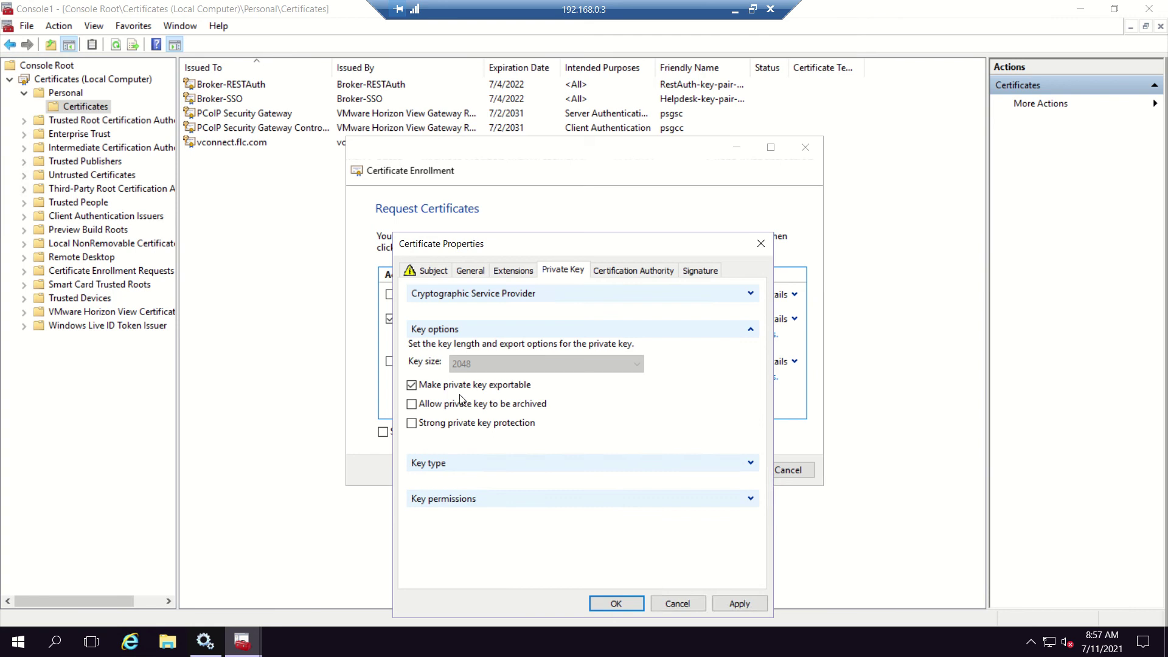
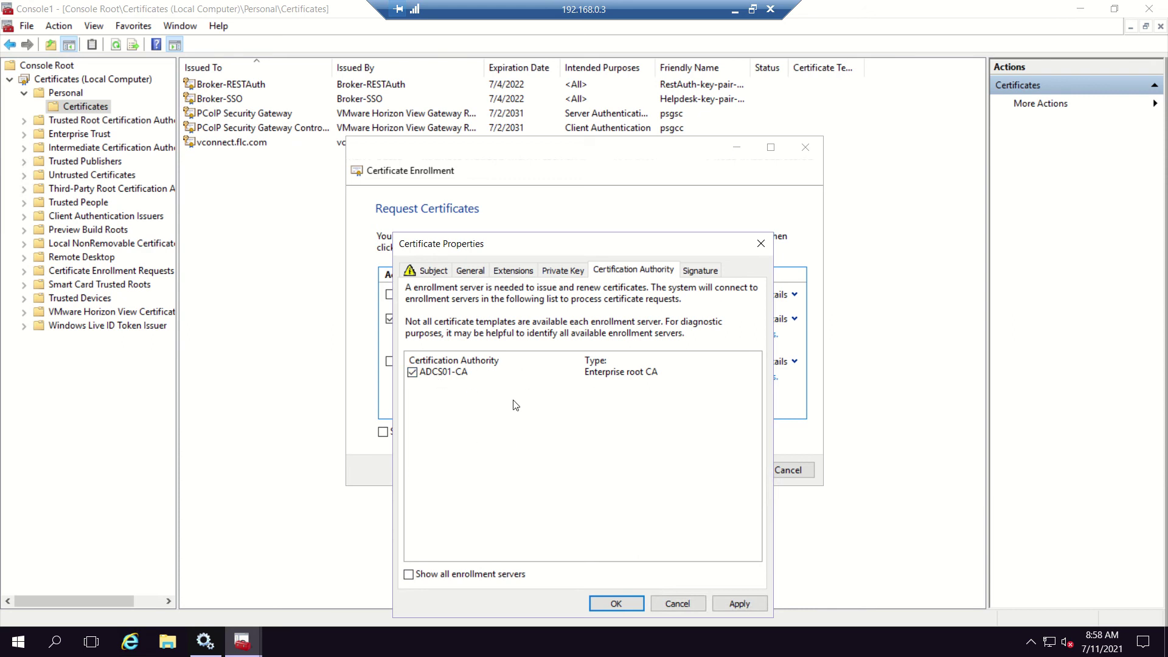
click(697, 271)
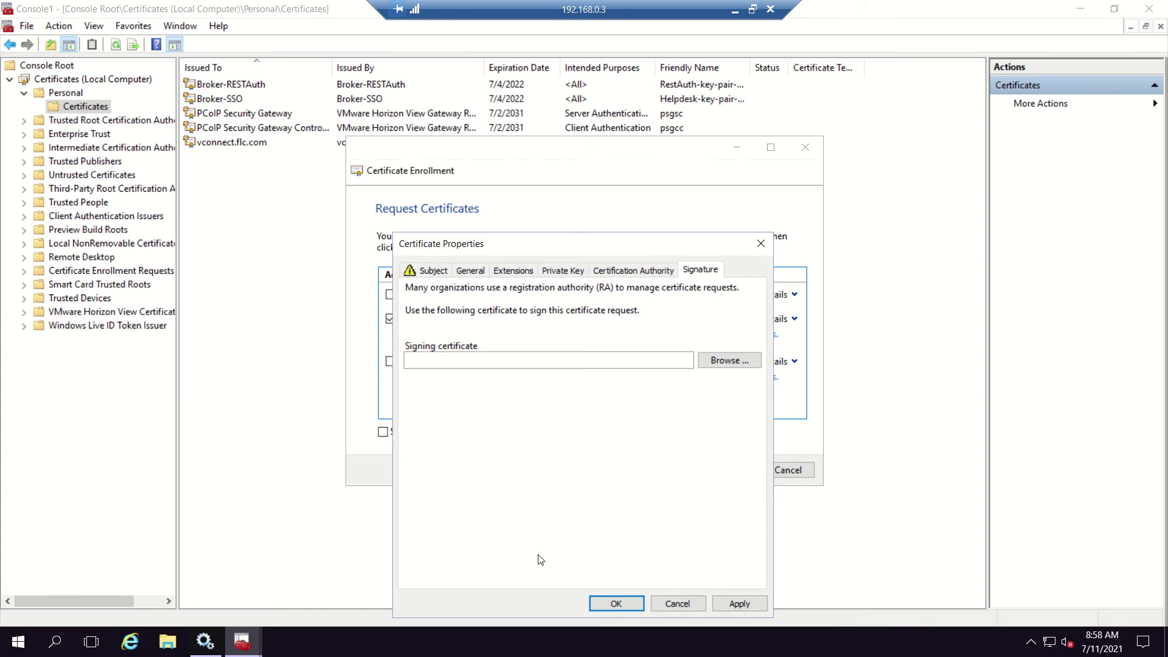
click(617, 603)
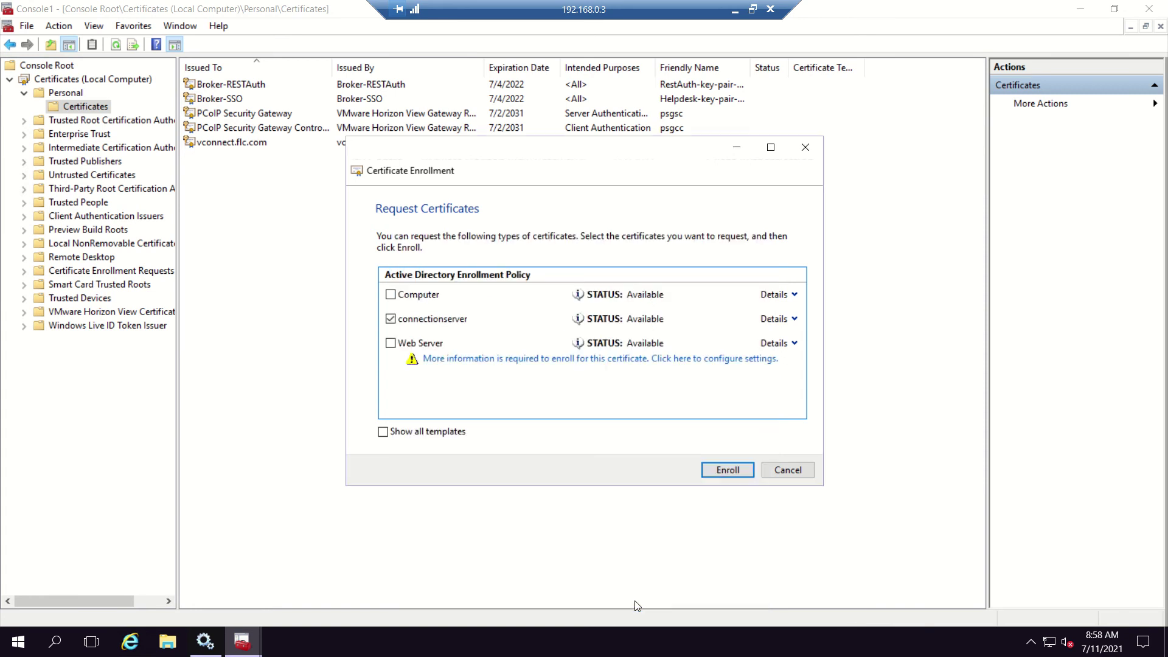
click(727, 470)
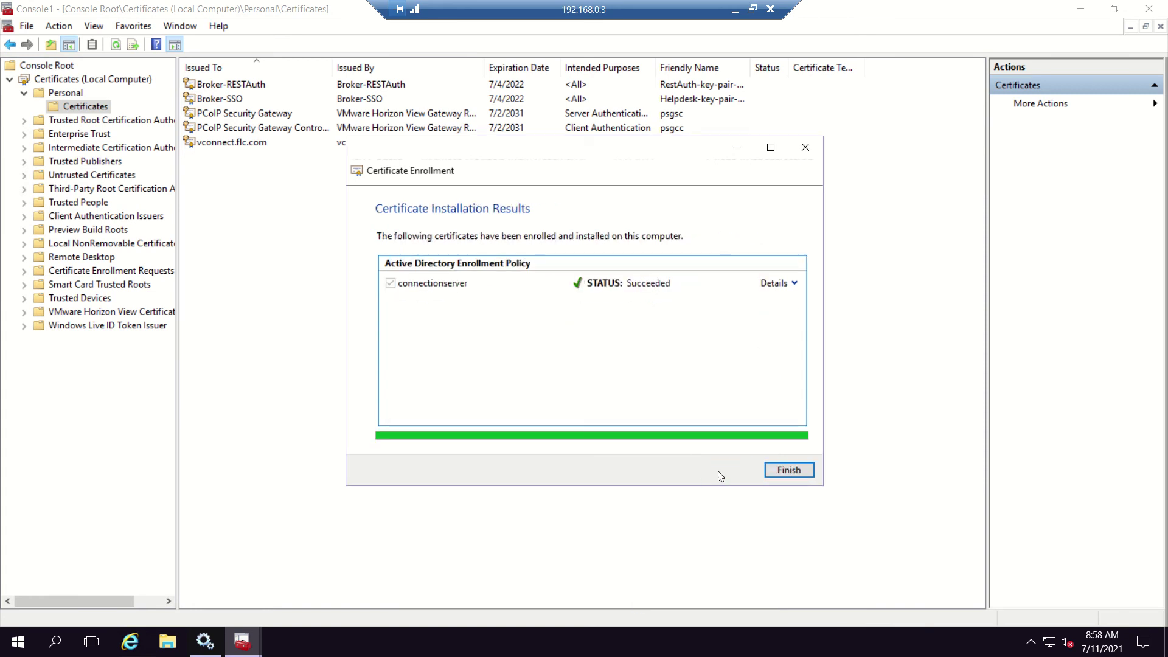
click(787, 468)
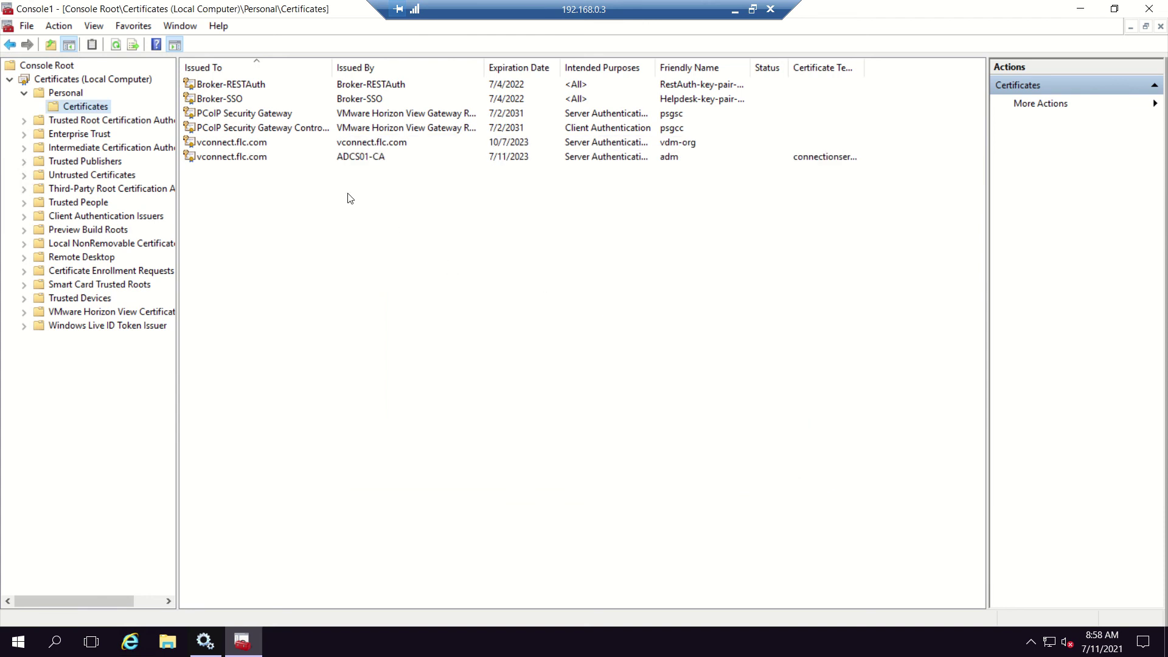
- Set the friendly name of the vconnect.flc.com certificate issued by ADCS01-CA to vdm and apply the change
click(230, 160)
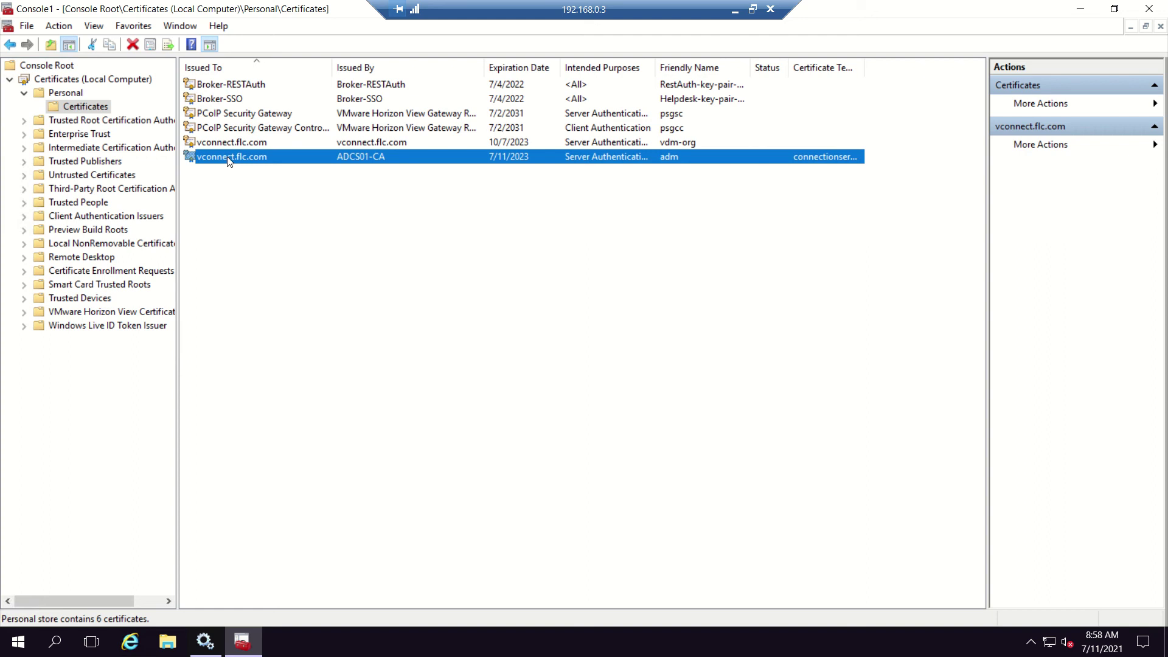
right_click(229, 160)
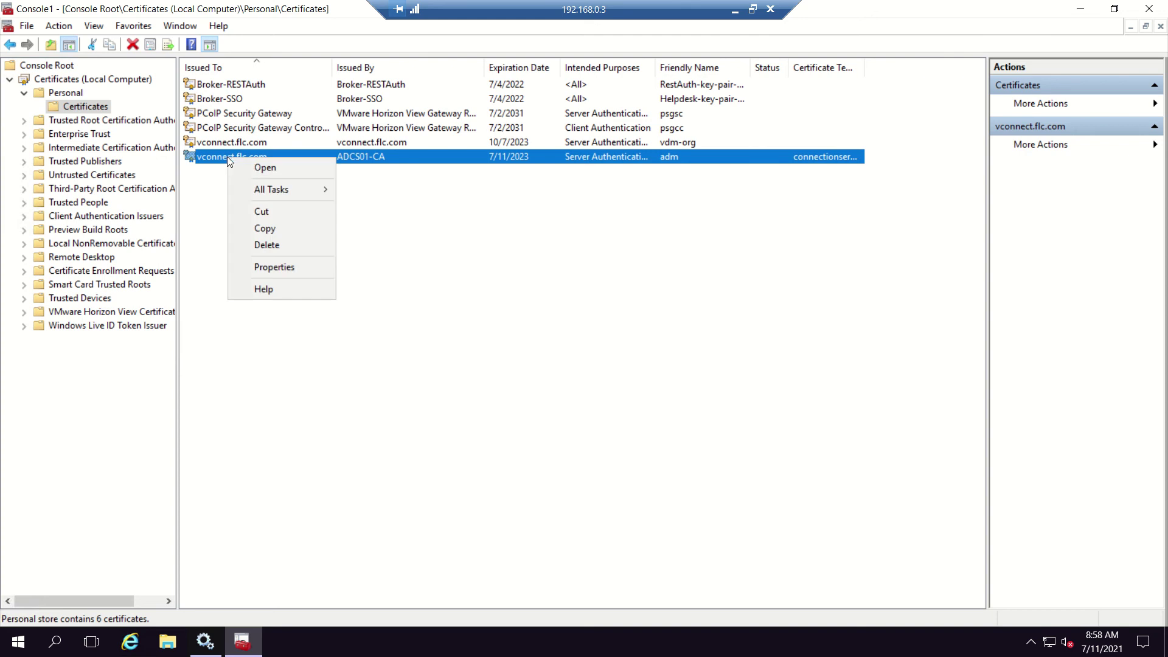
click(315, 268)
text(vdm)
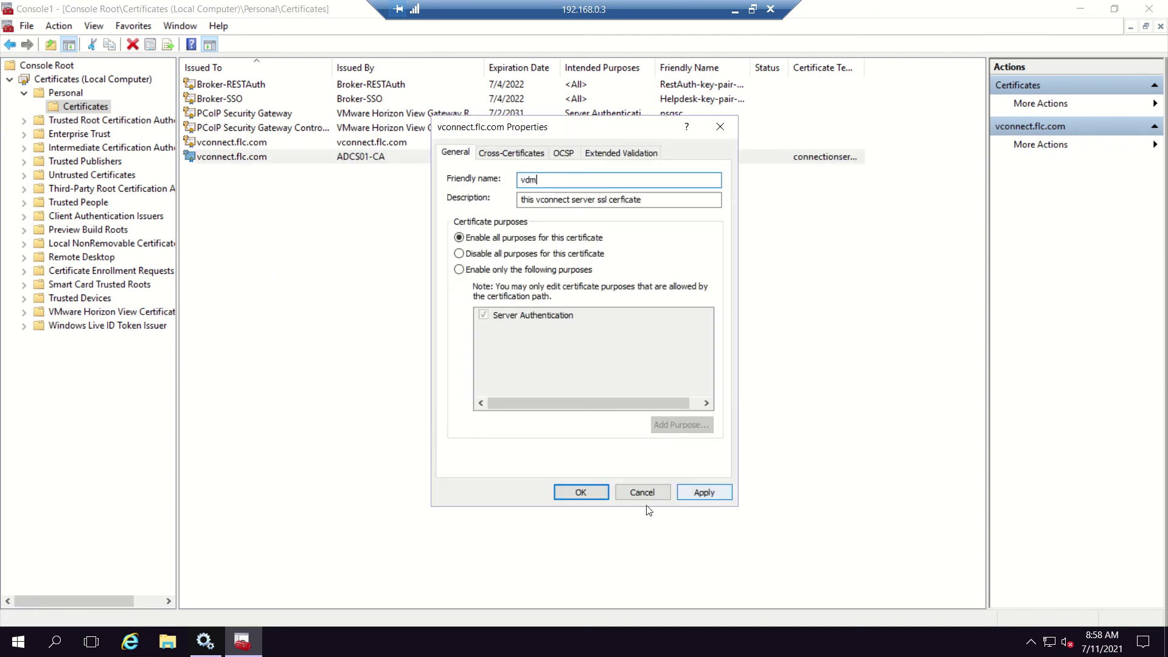
click(697, 493)
click(581, 490)
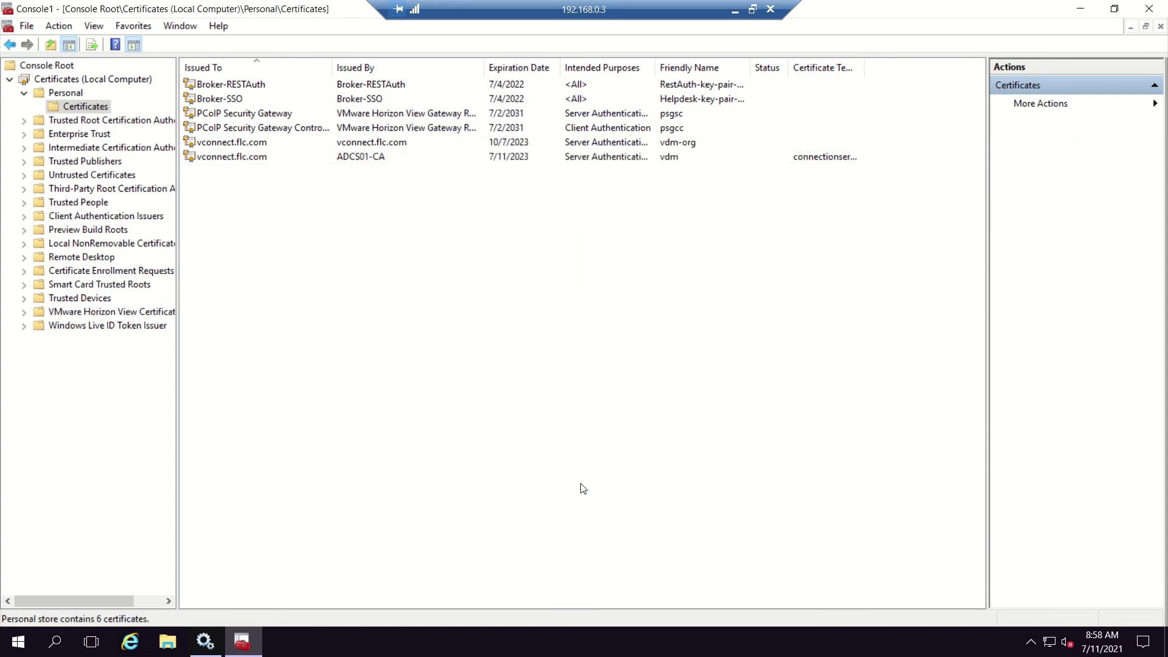
- Compare the two vconnect.flc.com certificates, widen the Certificate Template column to read it fully, and refresh the list
click(249, 146)
click(247, 159)
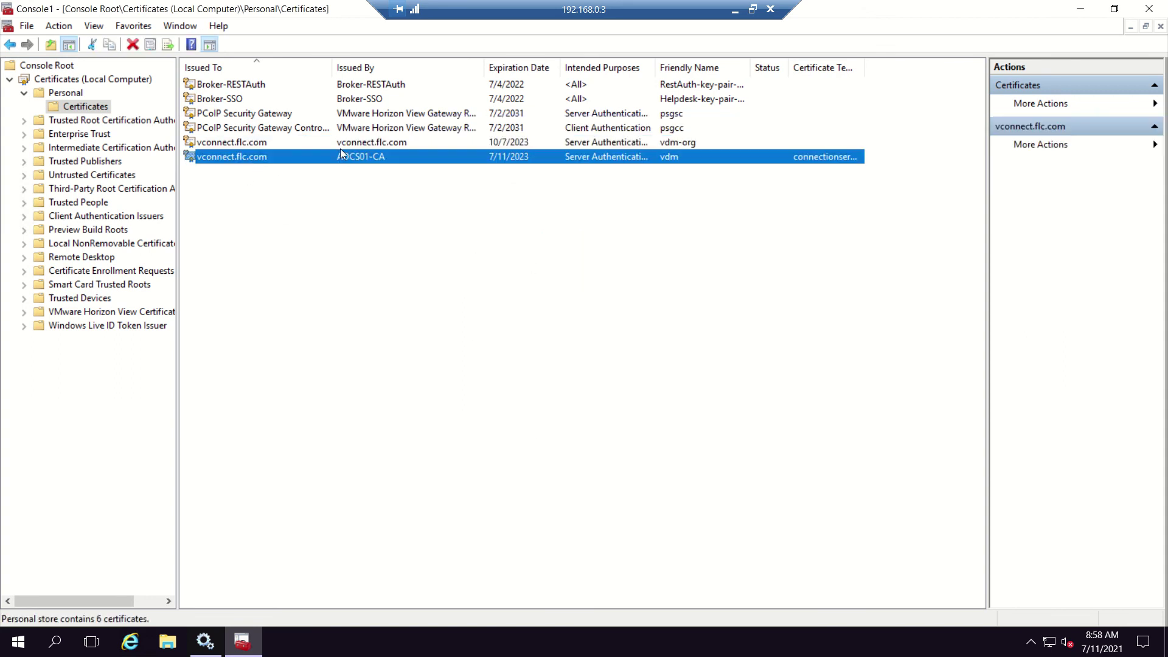
click(382, 142)
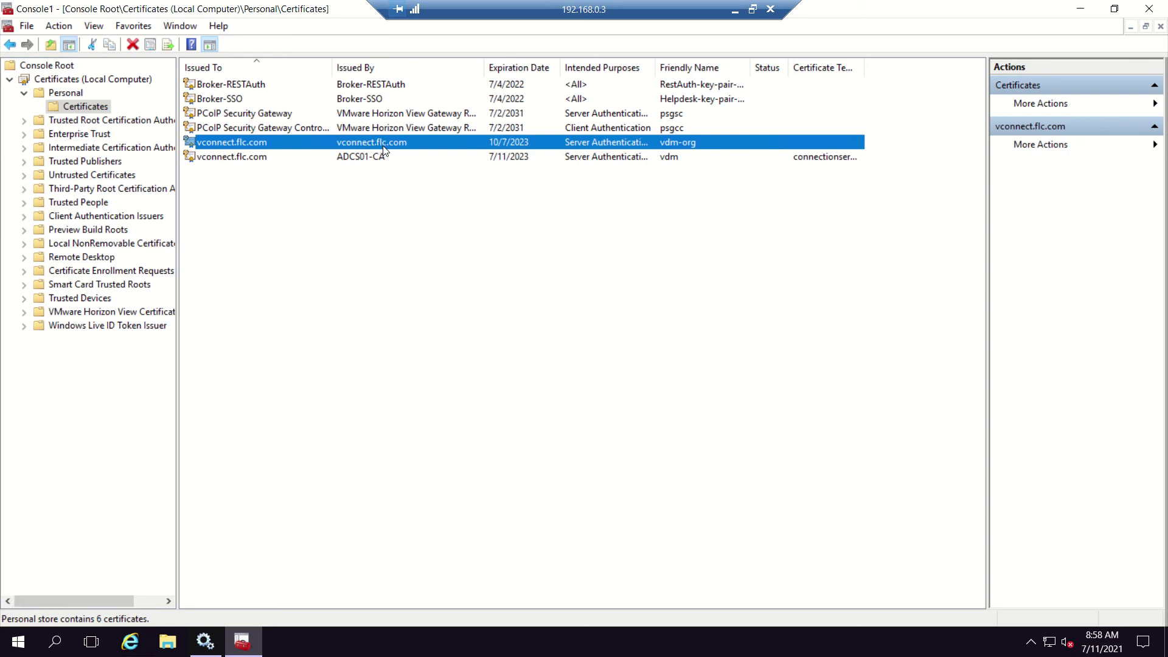
click(370, 162)
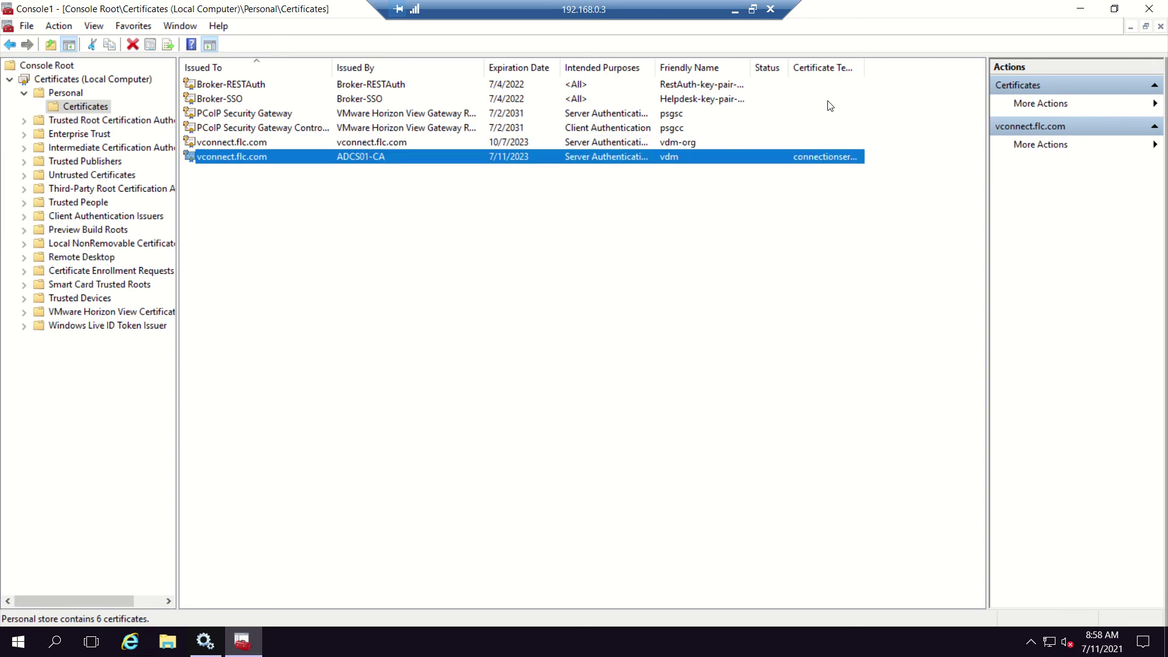
drag(866, 66, 955, 67)
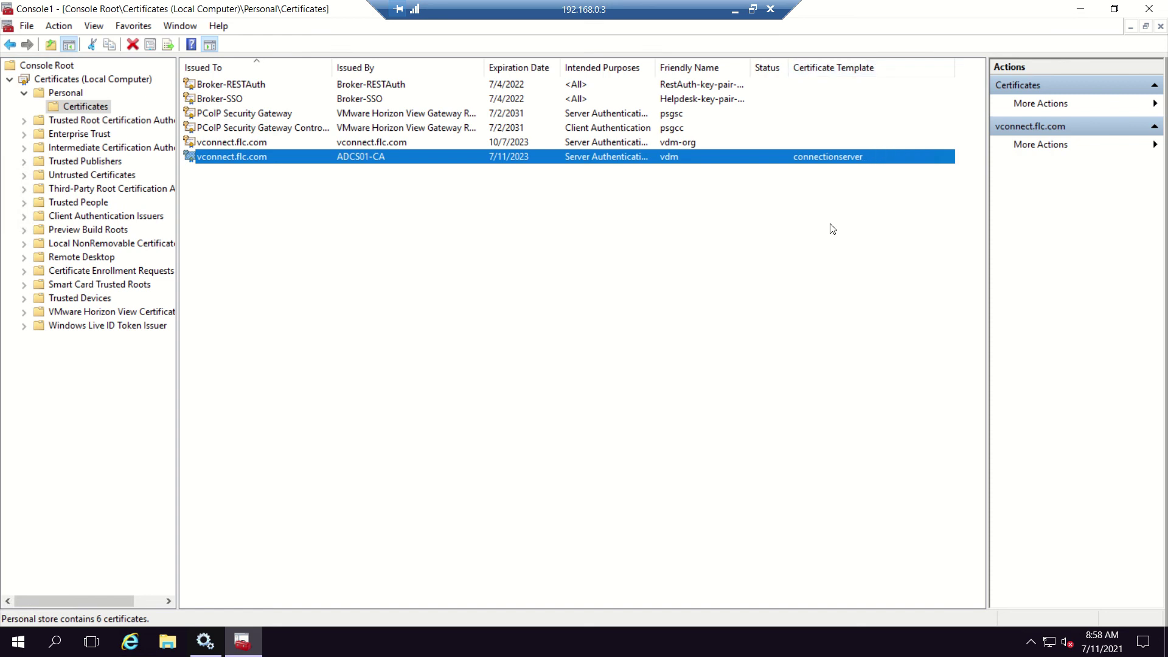
right_click(512, 297)
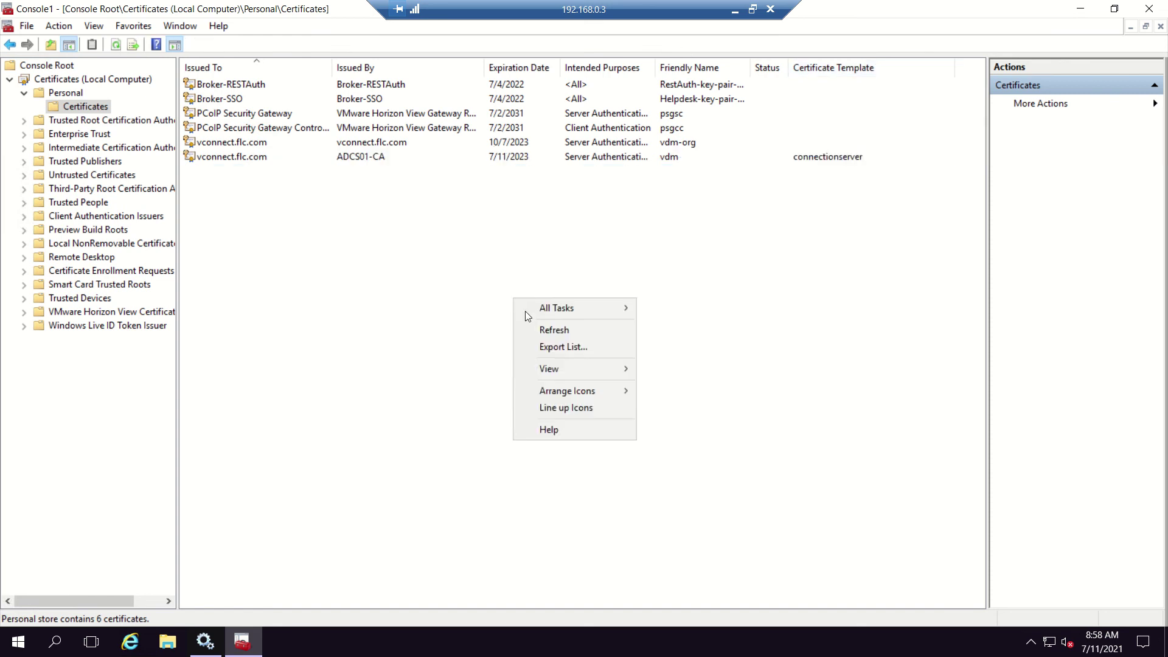
click(571, 331)
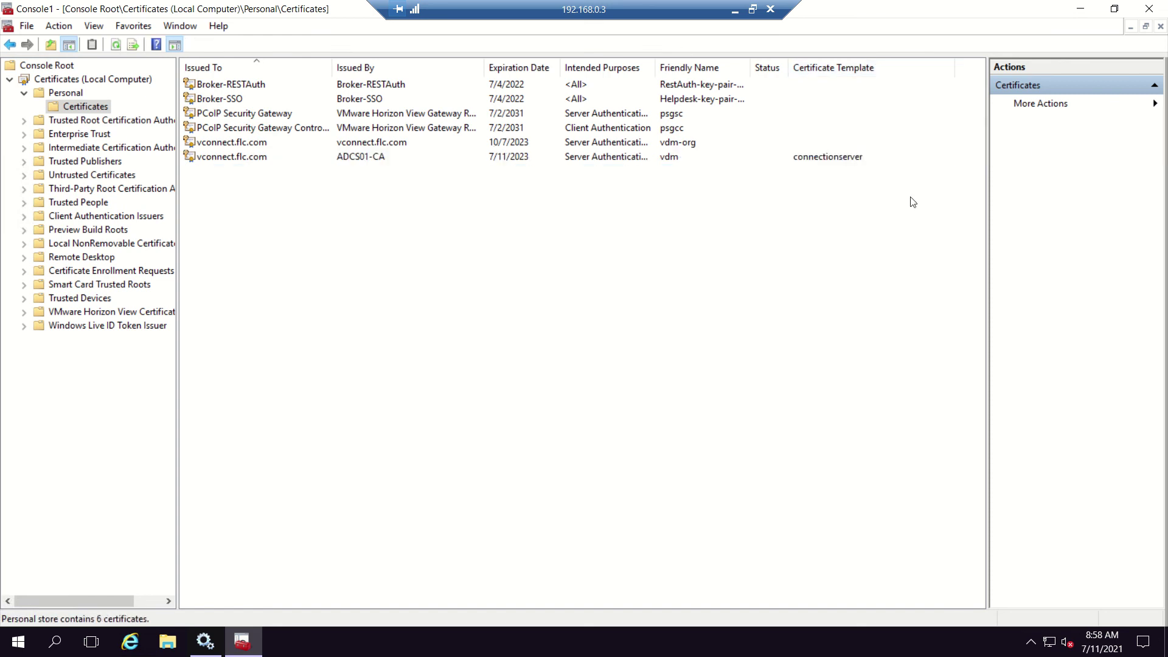
- Close the certificate console without saving its settings and start the VMware Horizon View Connection Server service
click(1159, 7)
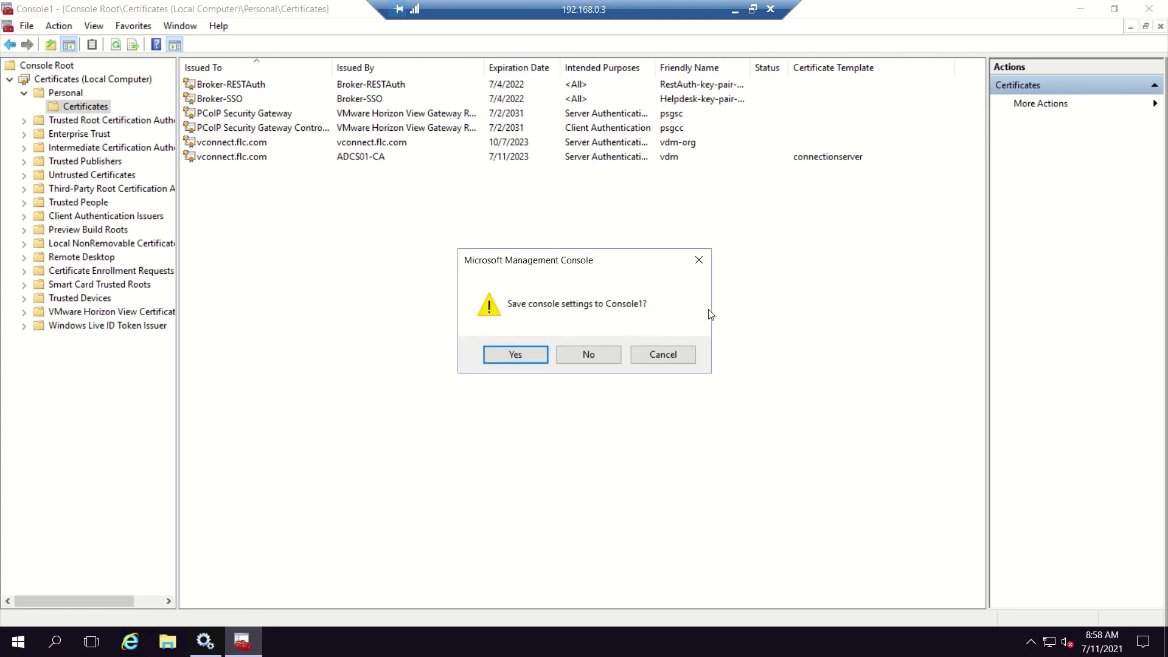
click(585, 354)
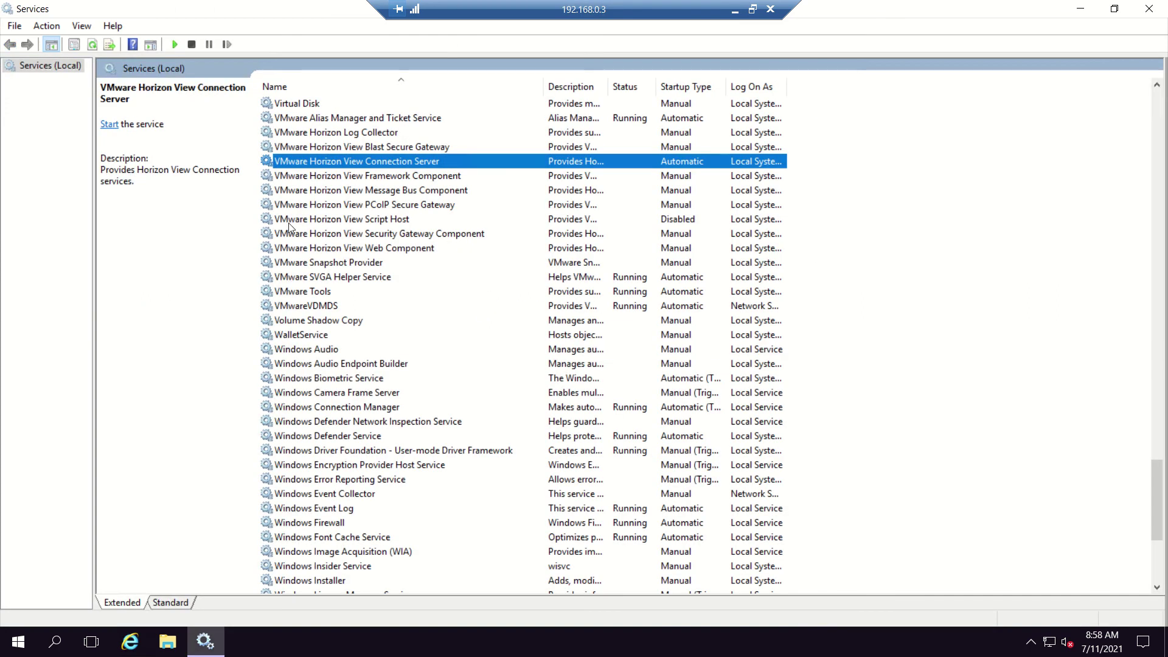
right_click(334, 162)
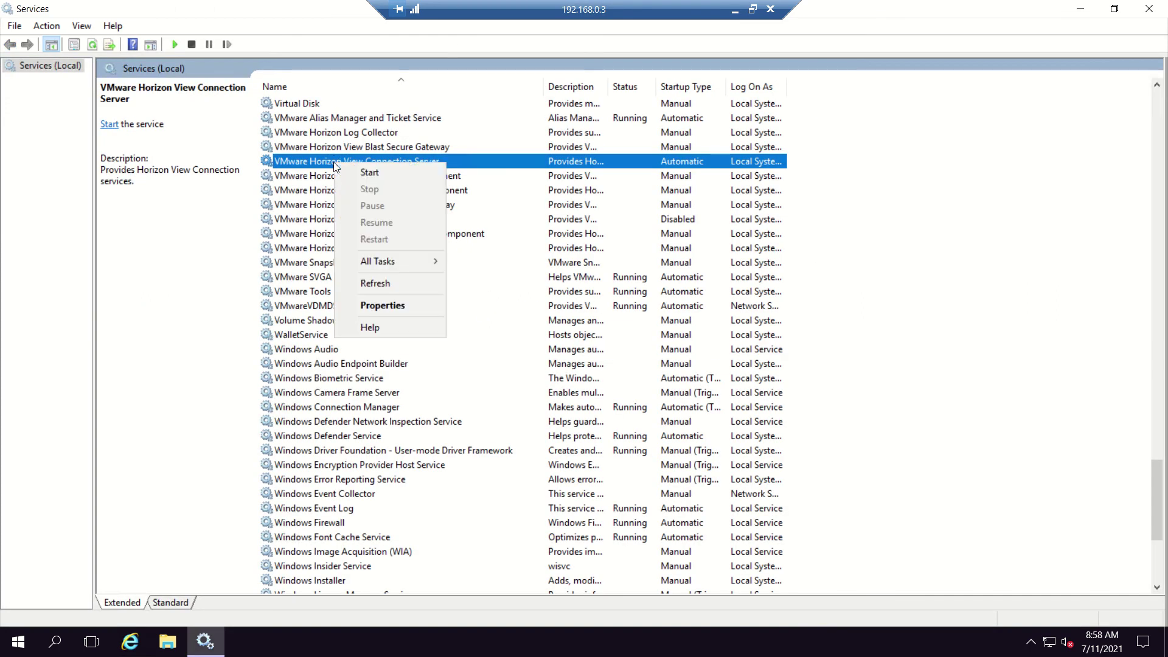
click(369, 172)
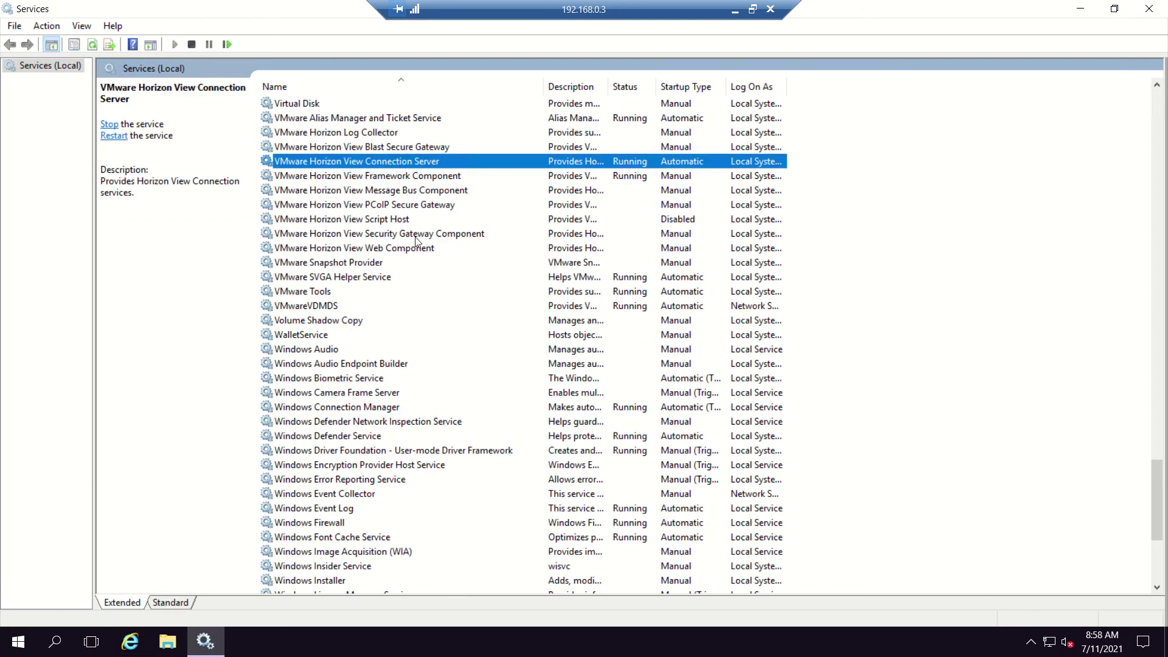
- Start the VMware Horizon View Security Gateway Component service and close the Services window
click(414, 207)
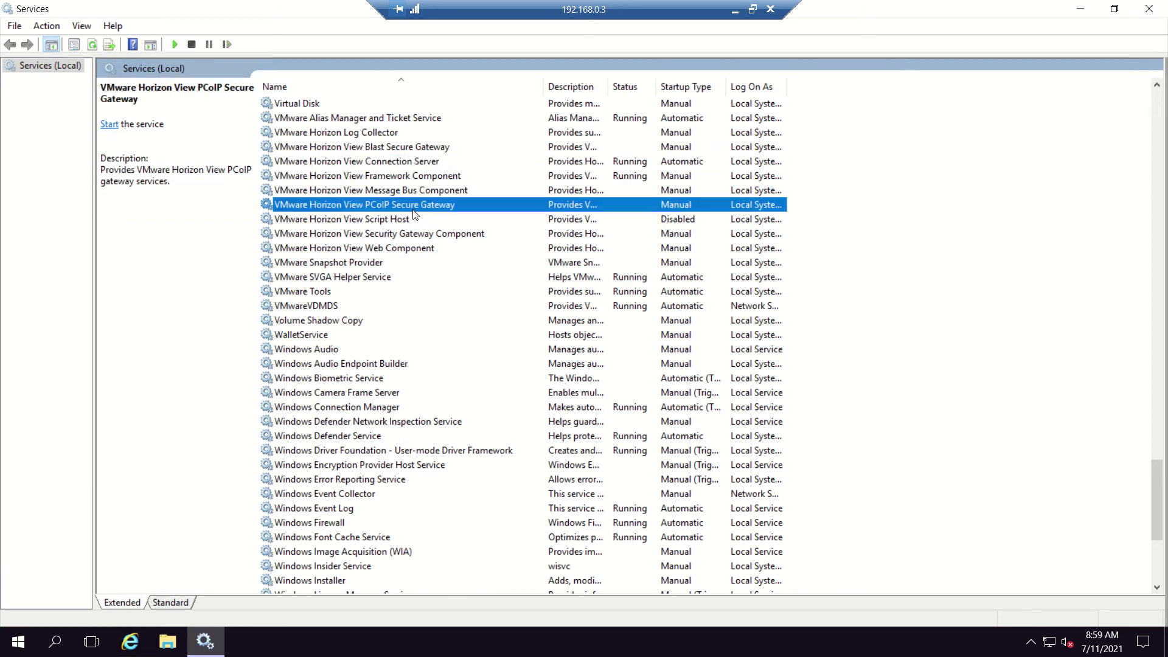
right_click(414, 214)
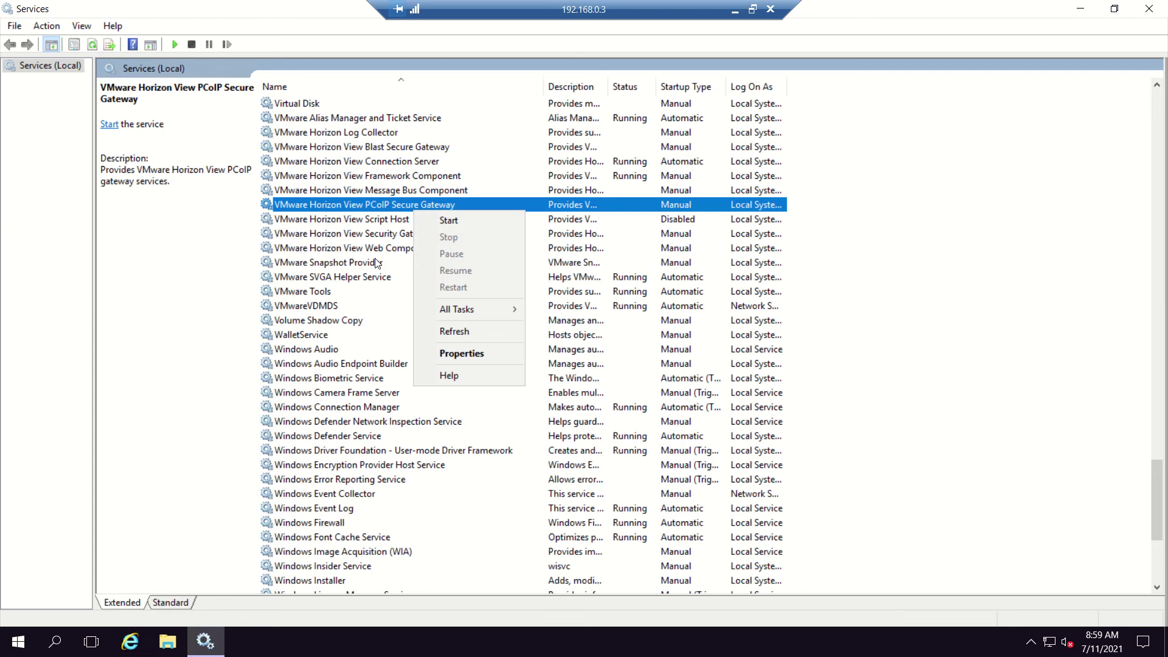
click(349, 235)
right_click(349, 235)
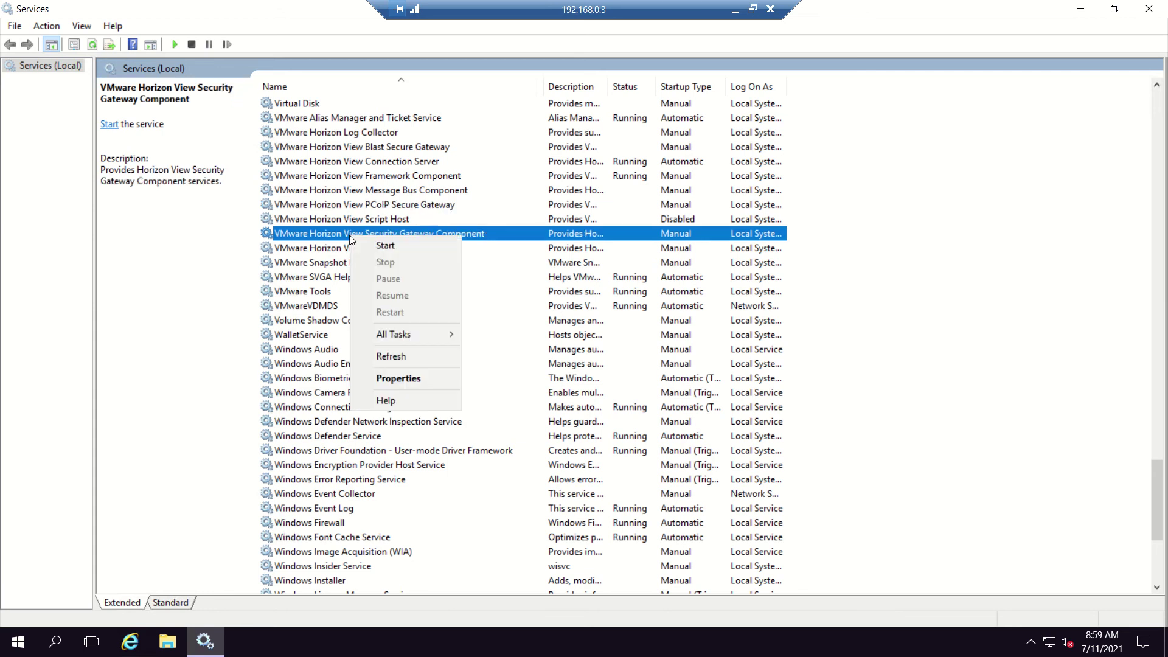
click(390, 252)
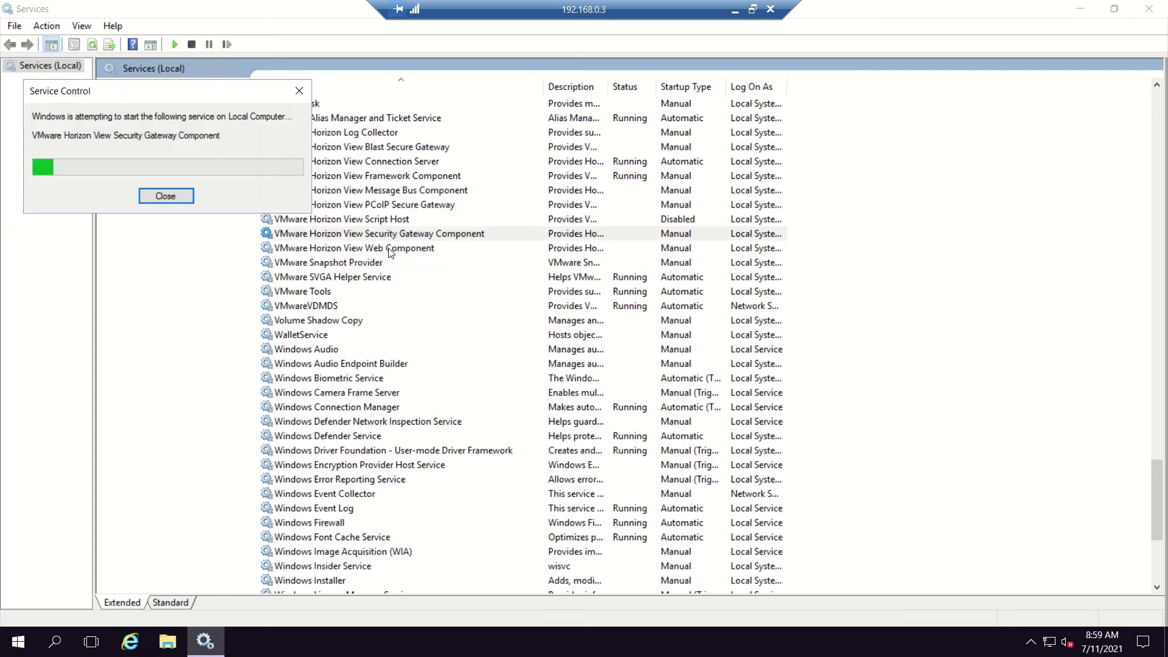
click(1152, 12)
- Try to load the Horizon Administrator Console at localhost/admin, reloading the page repeatedly, and close the browser
click(29, 194)
double_click(29, 194)
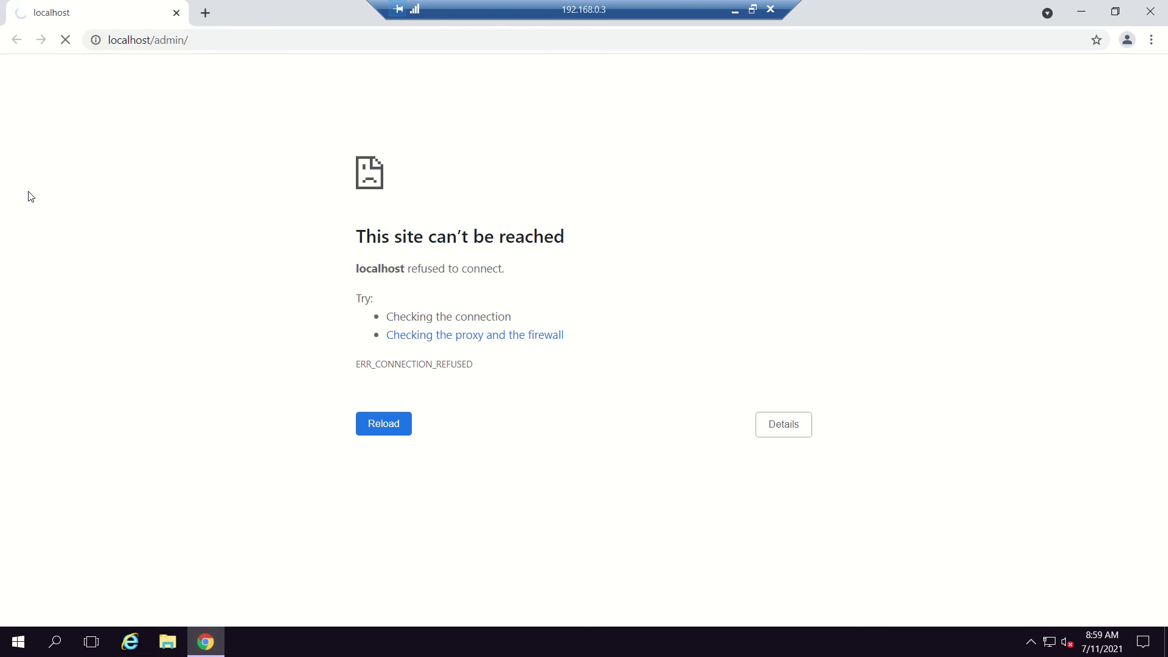
click(385, 436)
click(396, 429)
click(397, 429)
click(397, 429)
click(397, 430)
click(397, 430)
click(396, 430)
click(397, 430)
click(396, 430)
click(397, 430)
click(65, 47)
click(1150, 11)
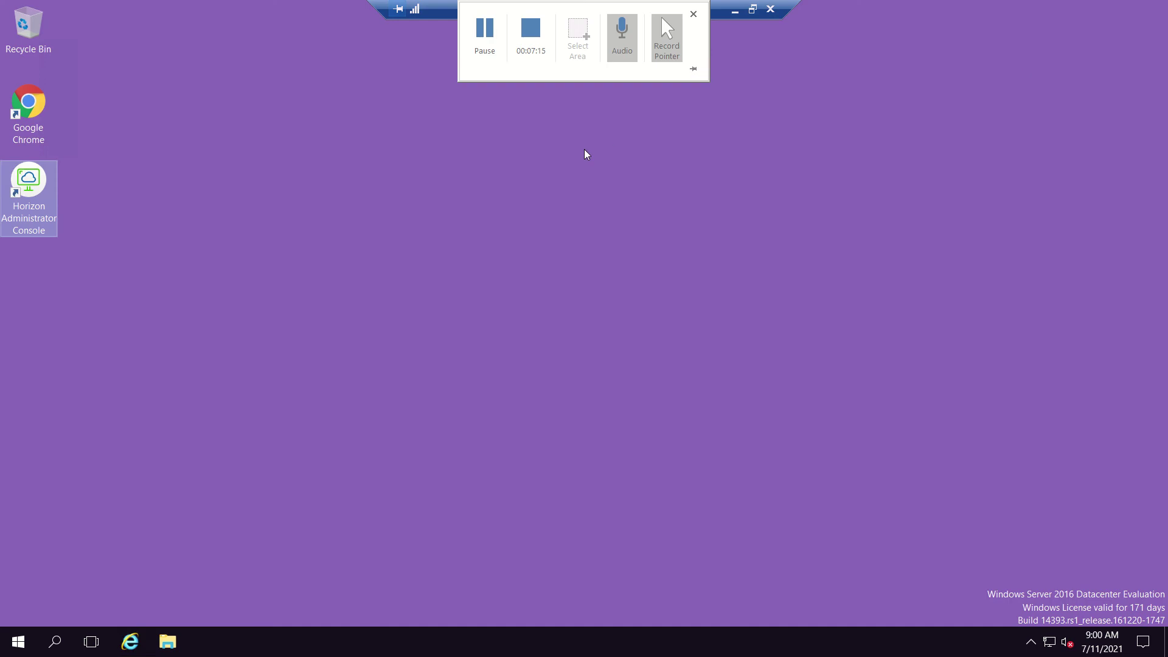
- Retry launching the Horizon Administrator Console from its desktop shortcut several times, closing the browser after each attempt
double_click(51, 183)
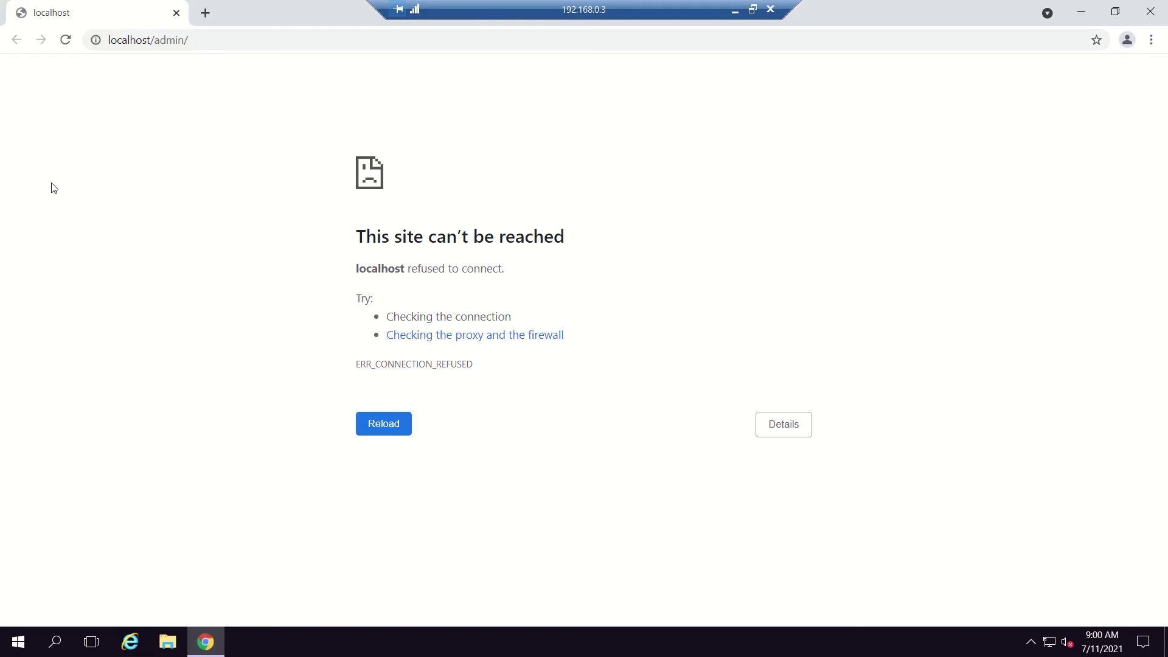
click(1150, 12)
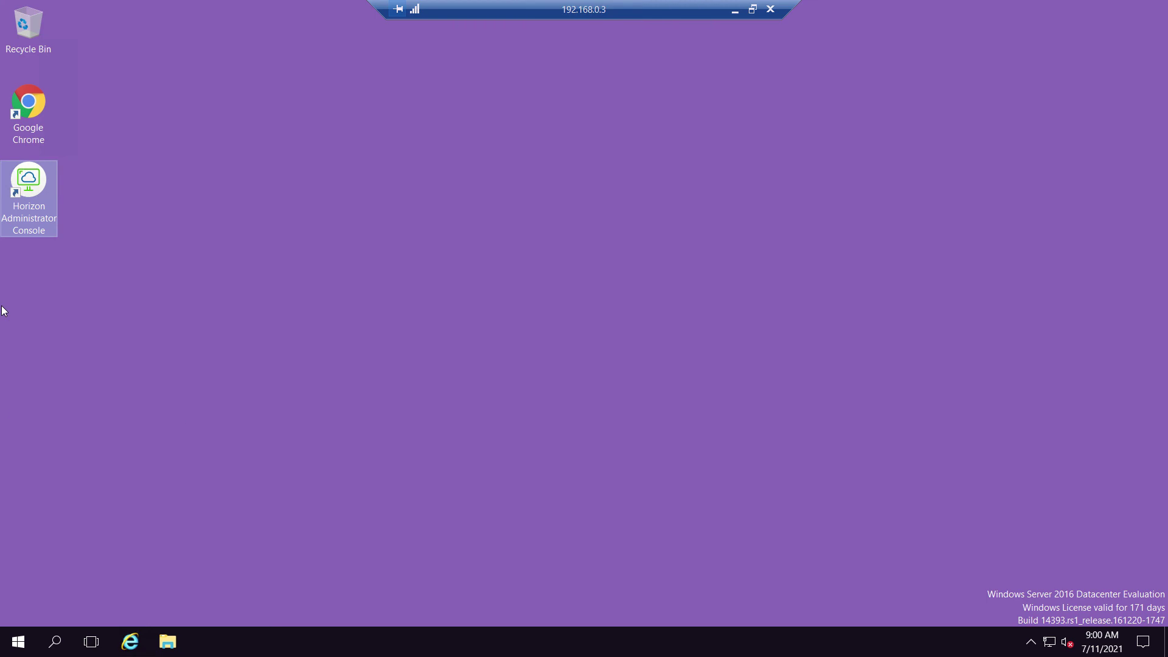
double_click(20, 203)
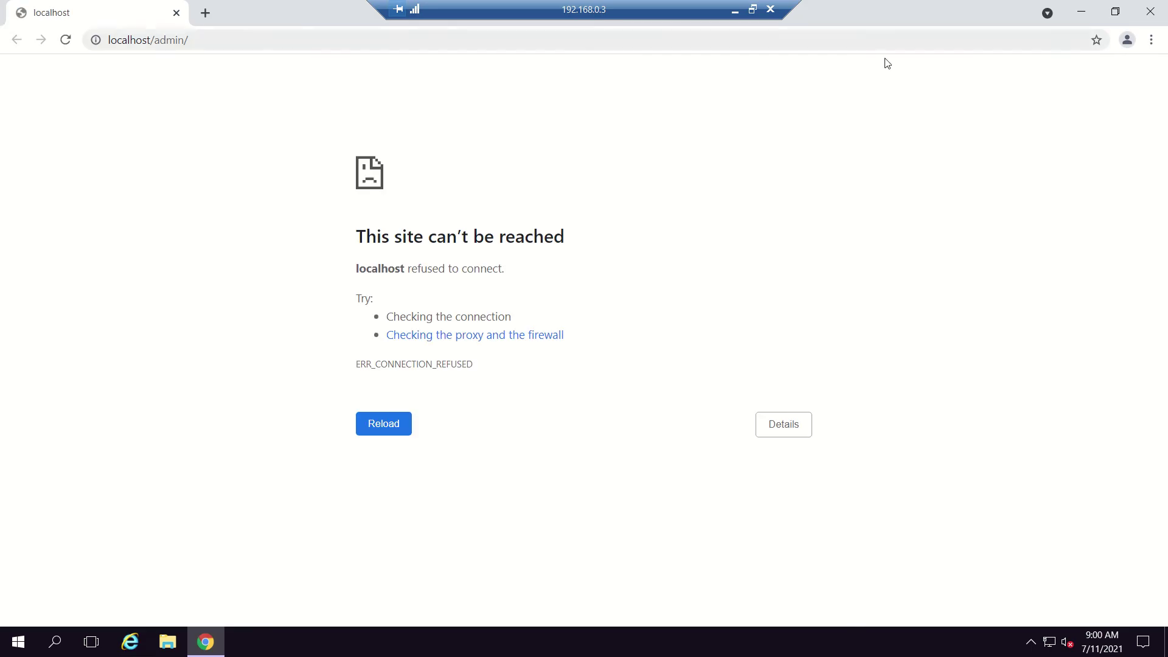
click(1152, 10)
double_click(13, 188)
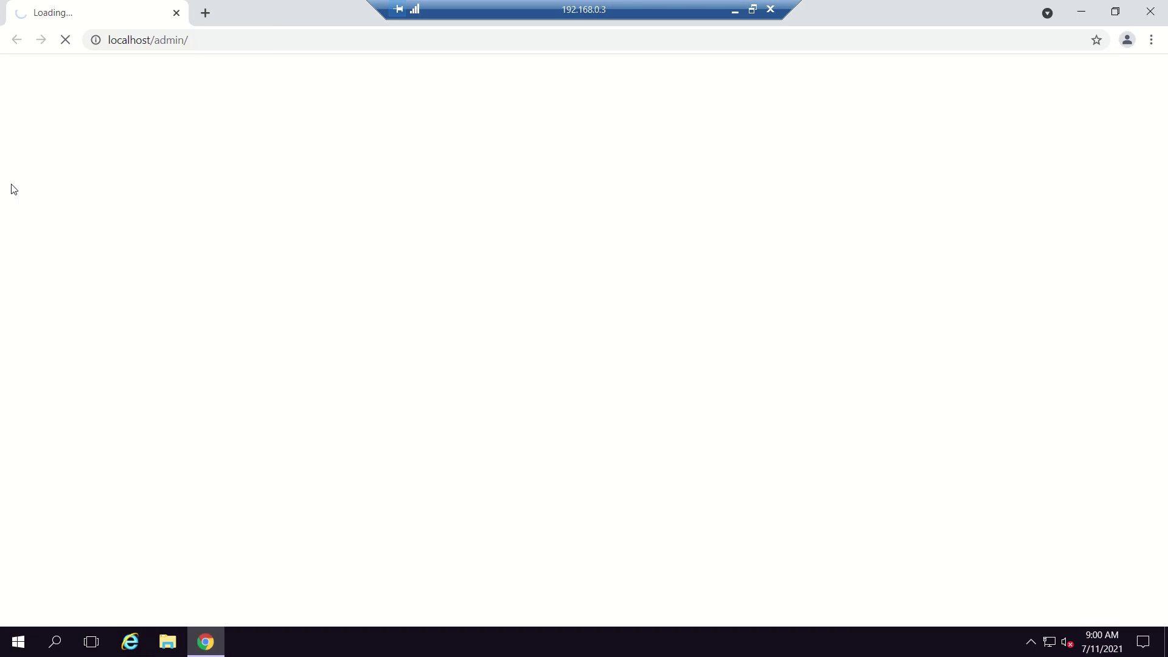
click(374, 429)
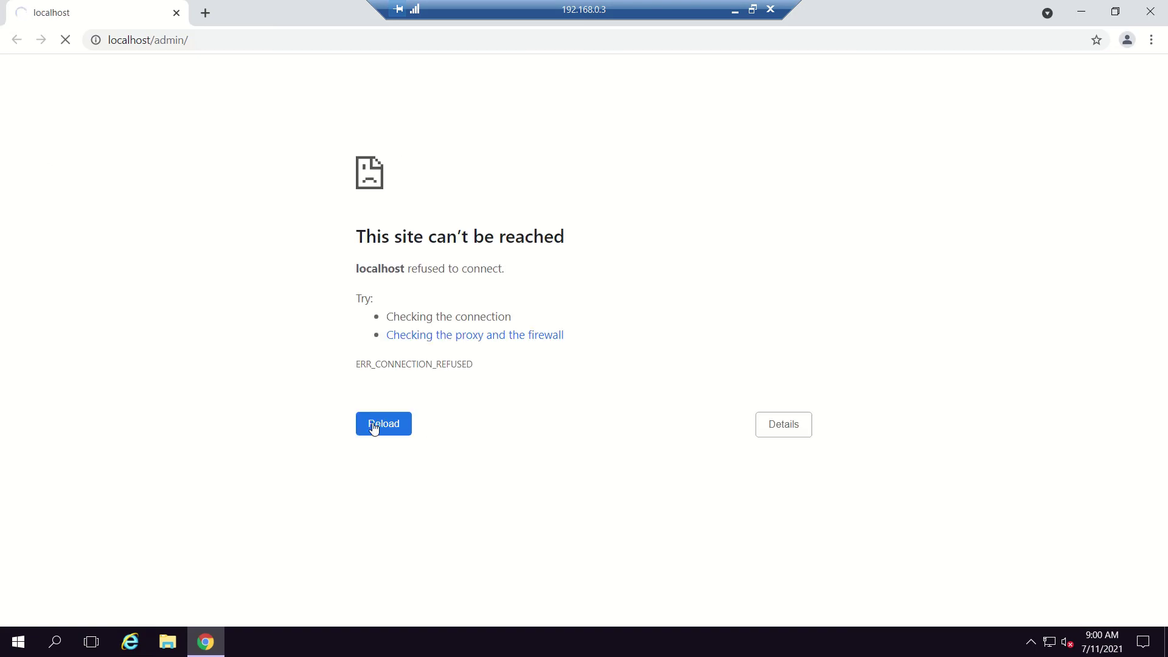
click(1131, 6)
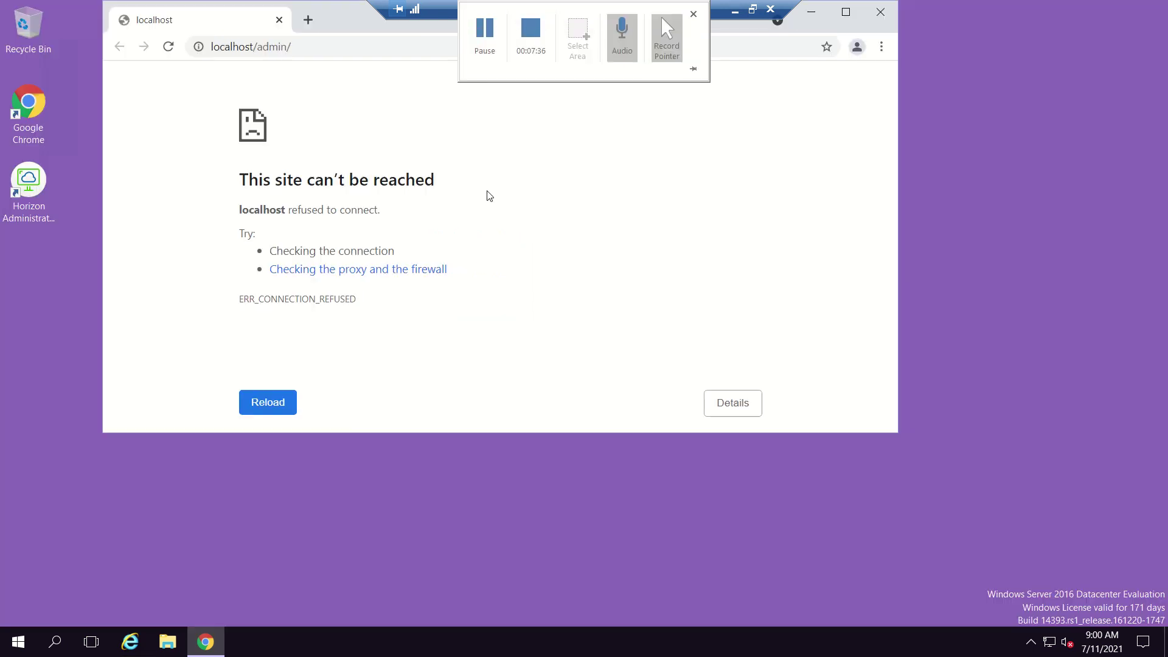
click(880, 11)
- Launch the Horizon Administrator Console once more in a maximized browser window, check its loading beside a new tab, and close the browser
double_click(28, 193)
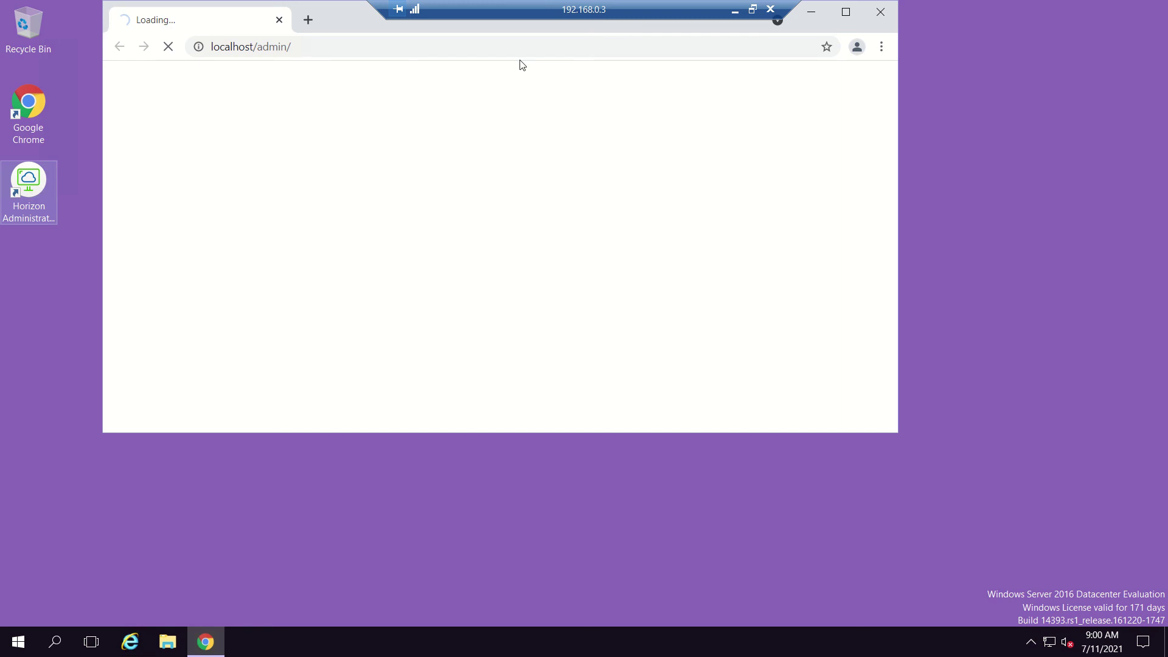
click(846, 11)
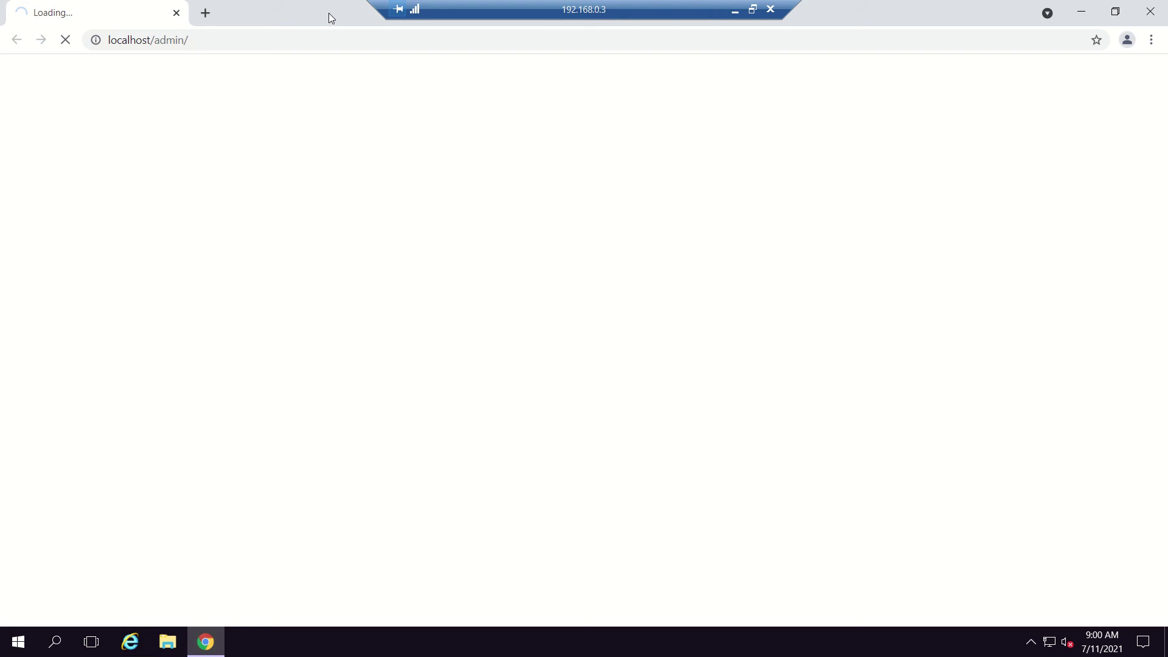
click(207, 14)
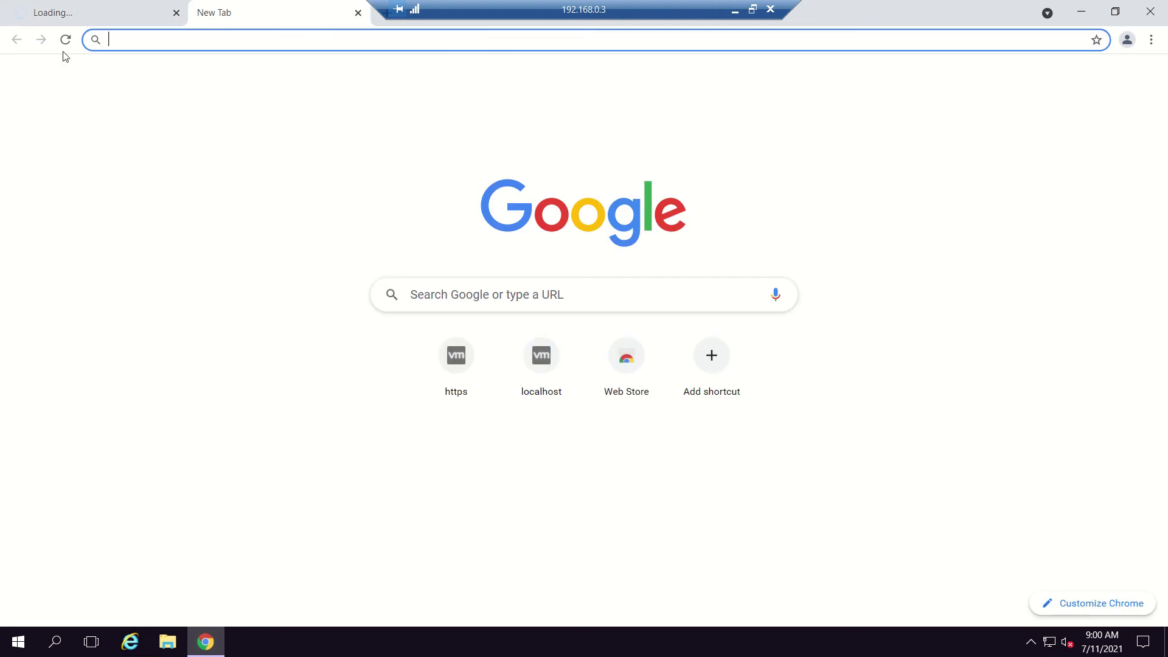
click(55, 13)
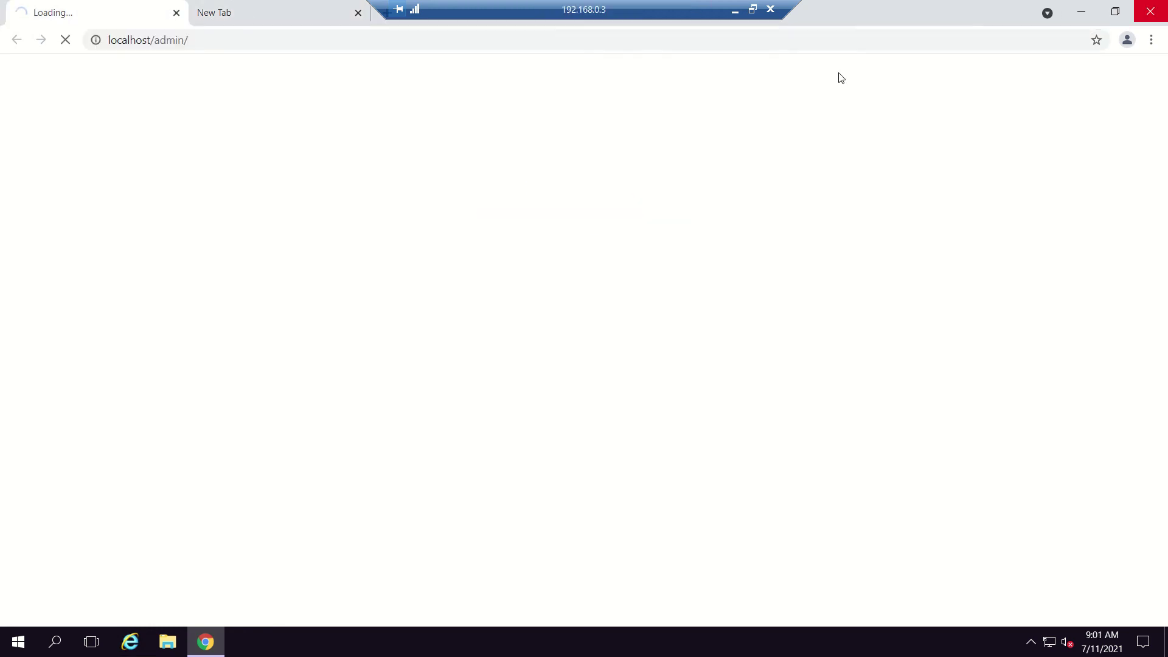
click(1151, 11)
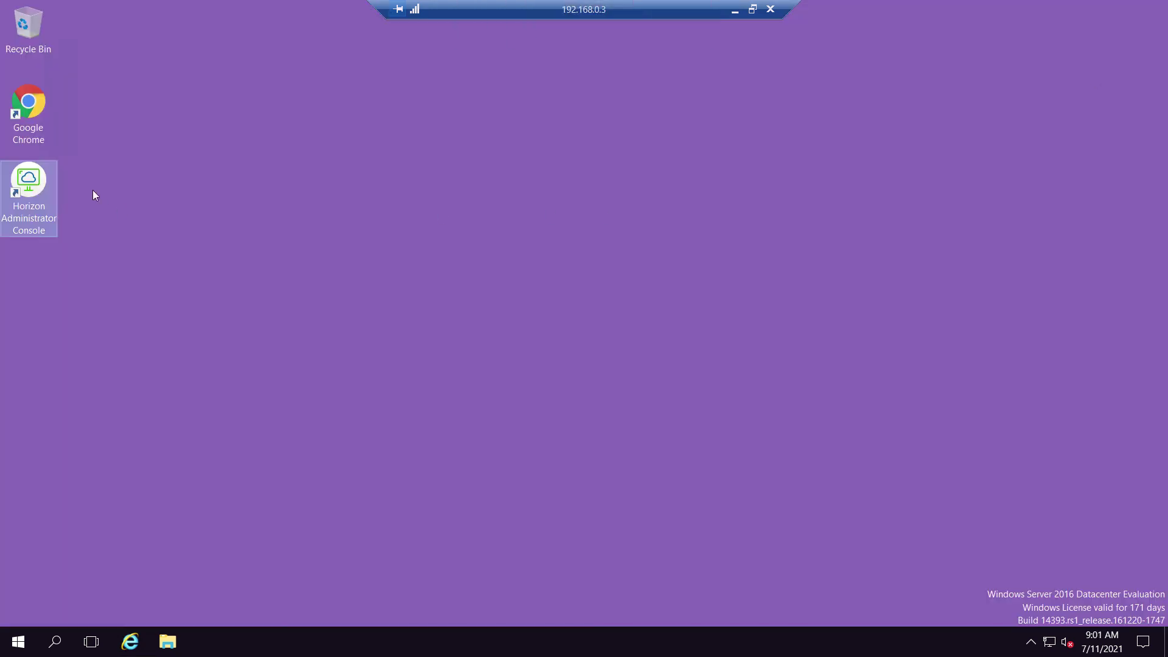
- Open the Horizon Administrator Console again and show the advanced details of the certificate privacy warning
double_click(35, 184)
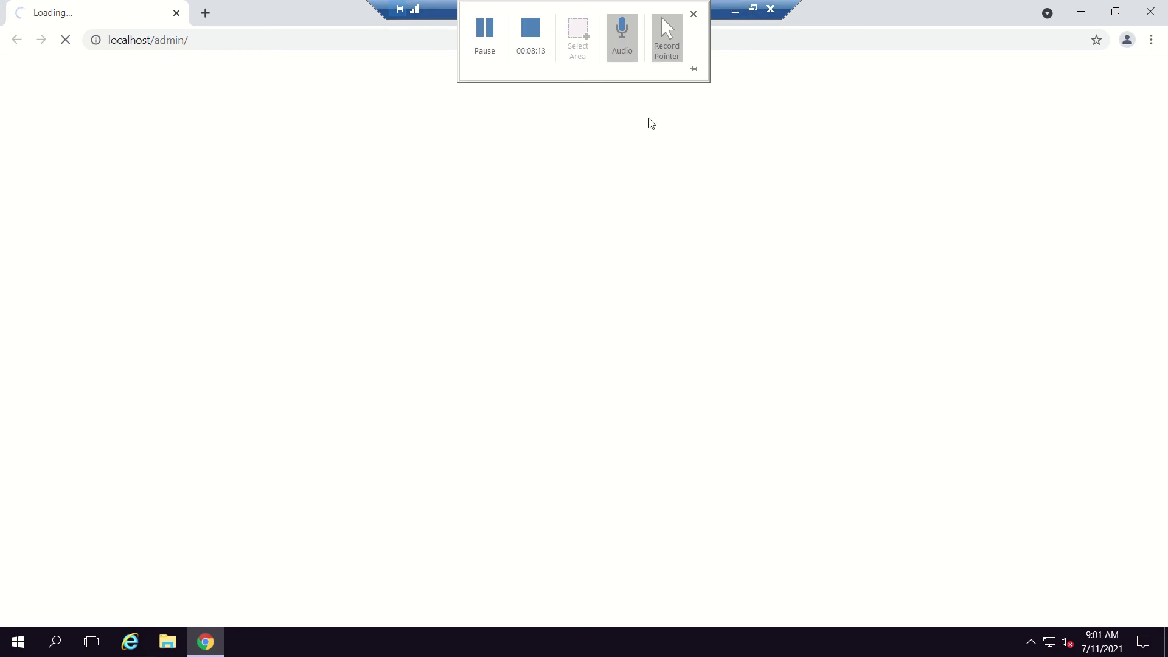
mouse_move(516, 7)
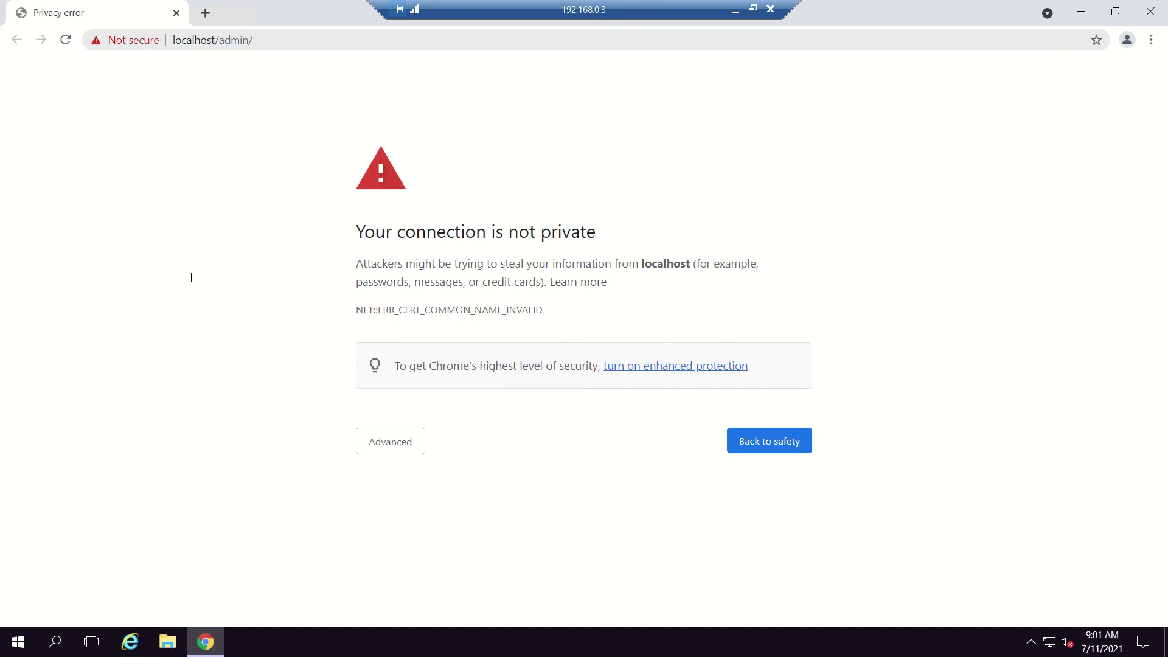
click(381, 439)
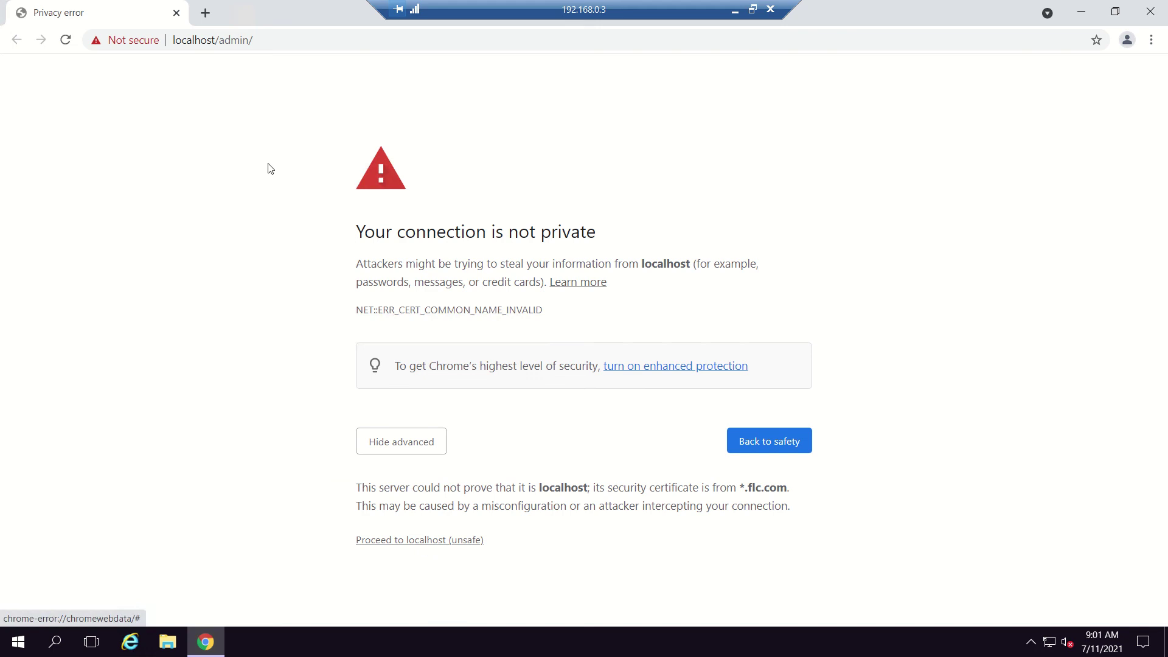
click(271, 41)
key(End)
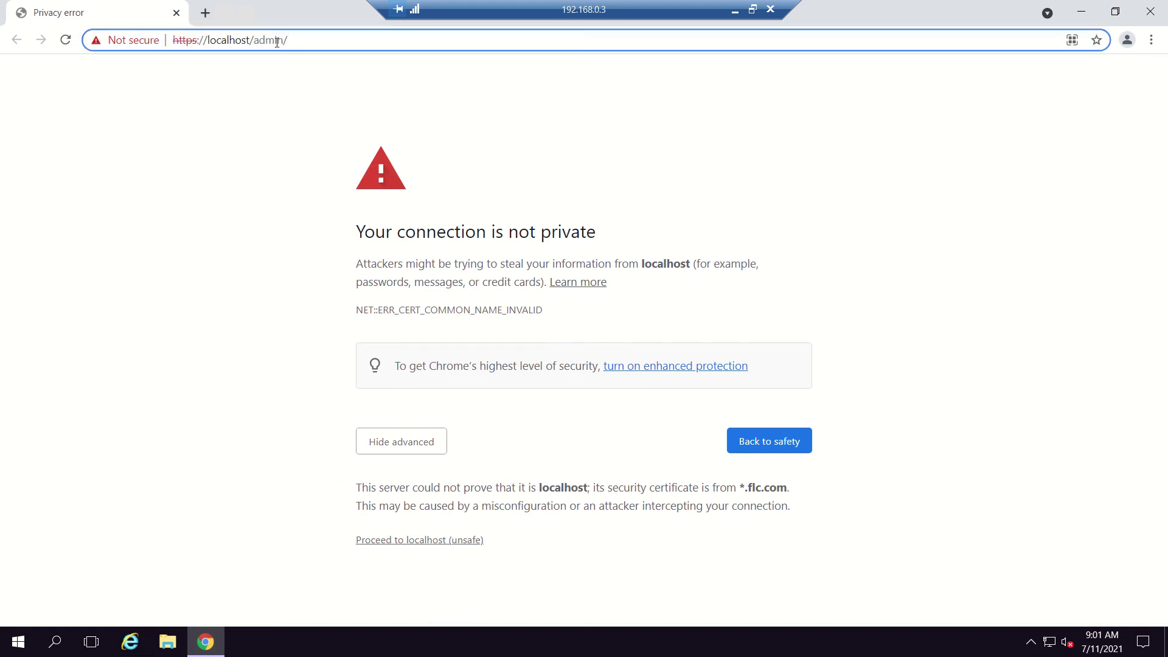
drag(295, 41, 57, 47)
key(ctrl+c)
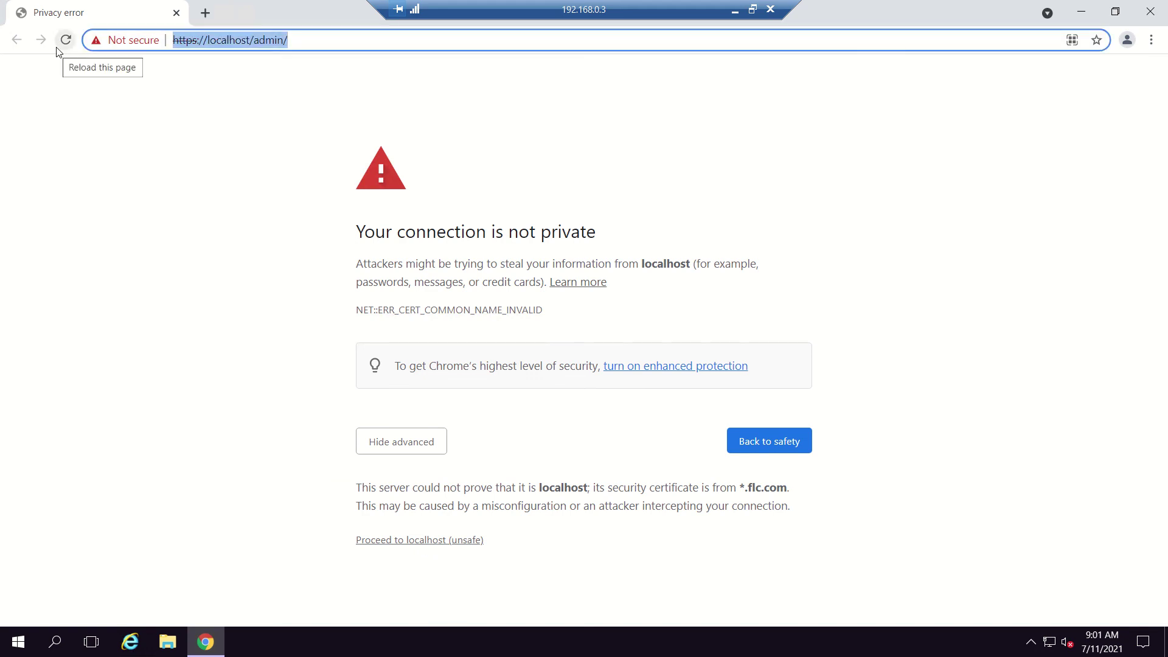
click(205, 13)
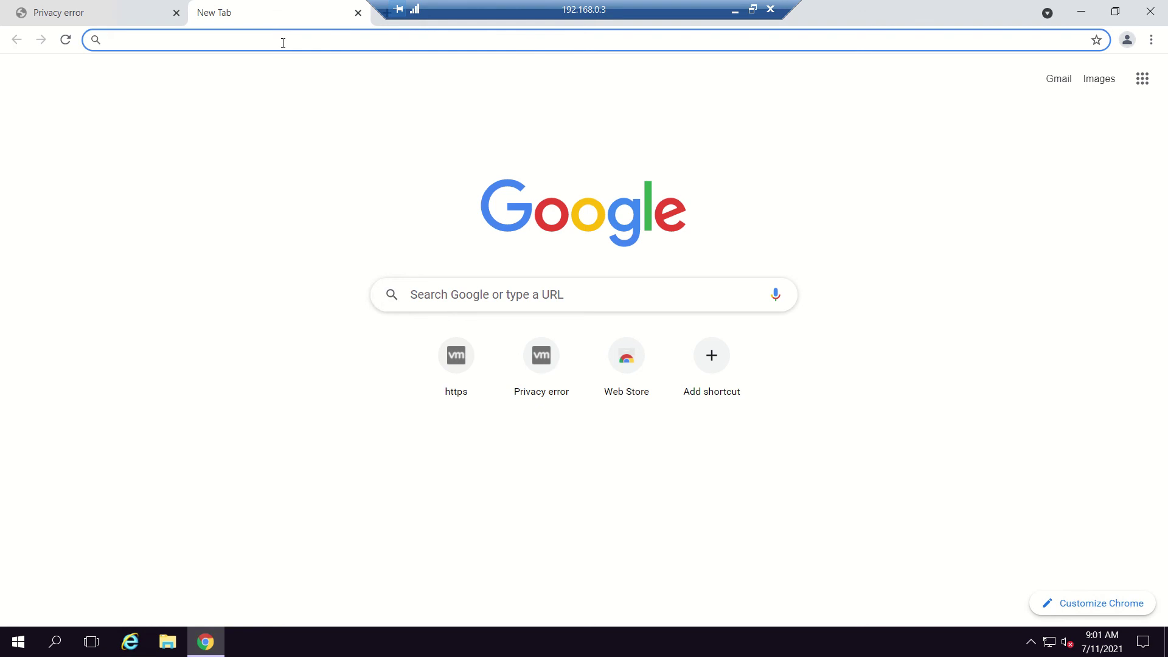
click(72, 10)
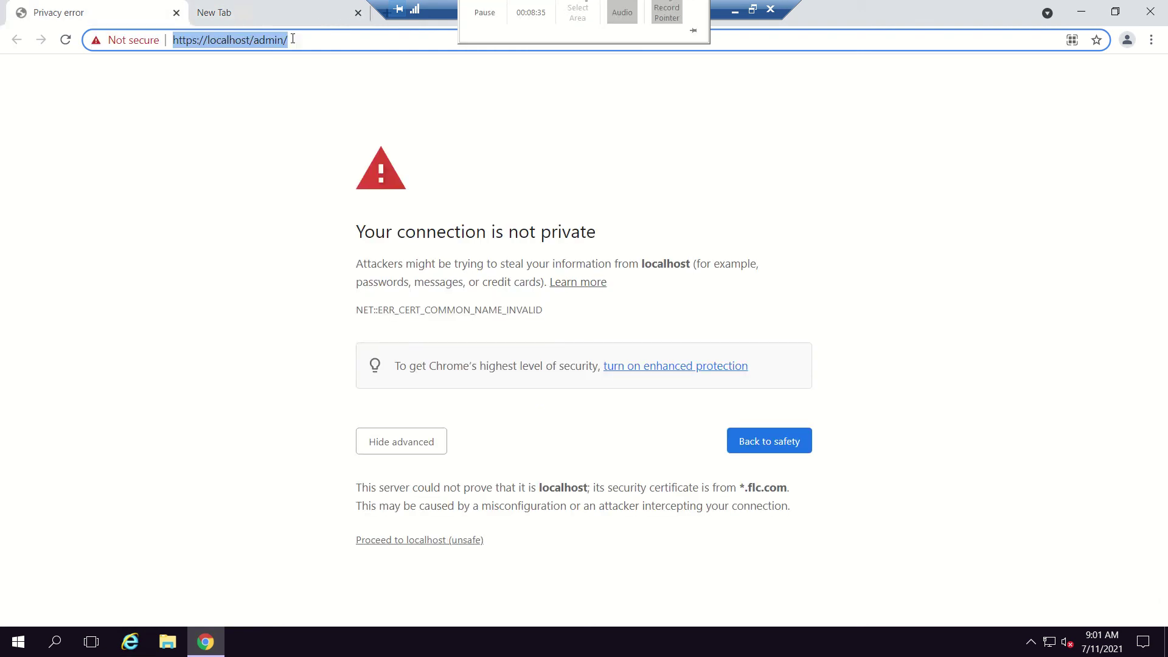
click(329, 8)
key(ctrl+v)
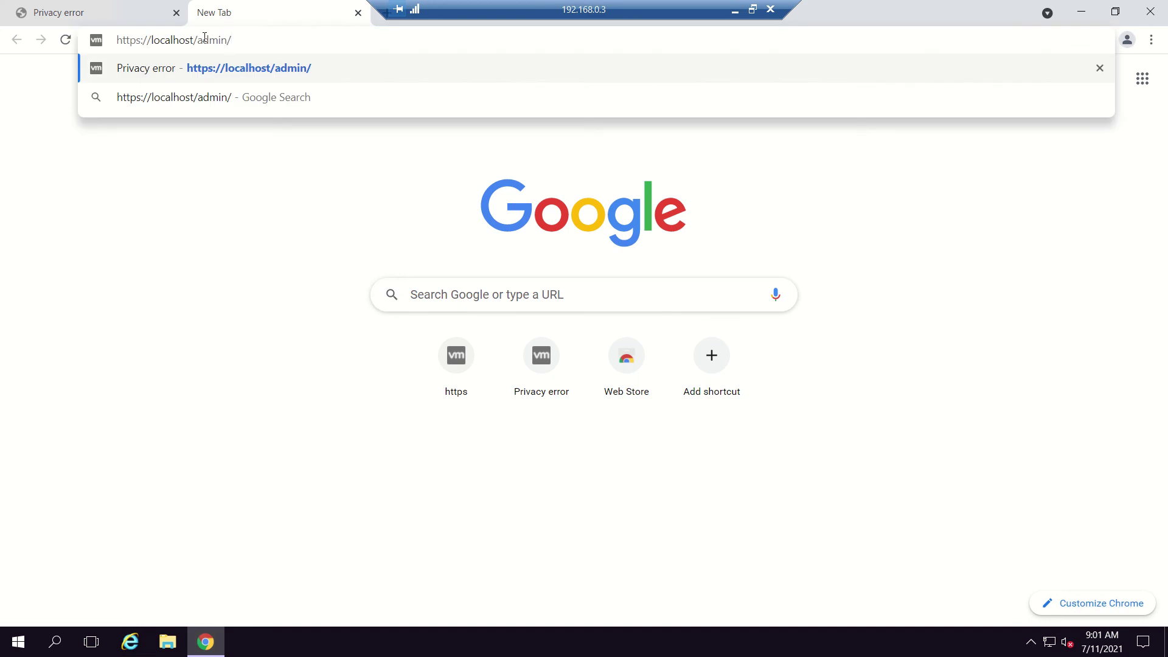
- Replace localhost with vconnect.flc.com in the pasted address, load the admin page, and close the privacy error tab
drag(194, 40, 149, 41)
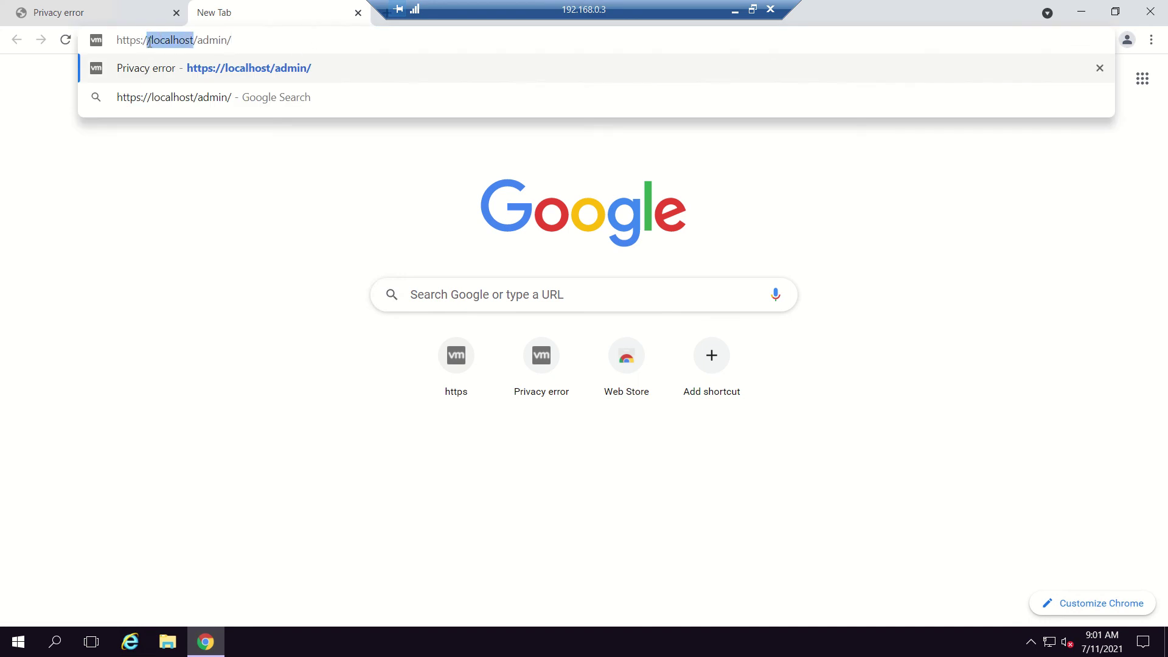
text(vconnect.f)
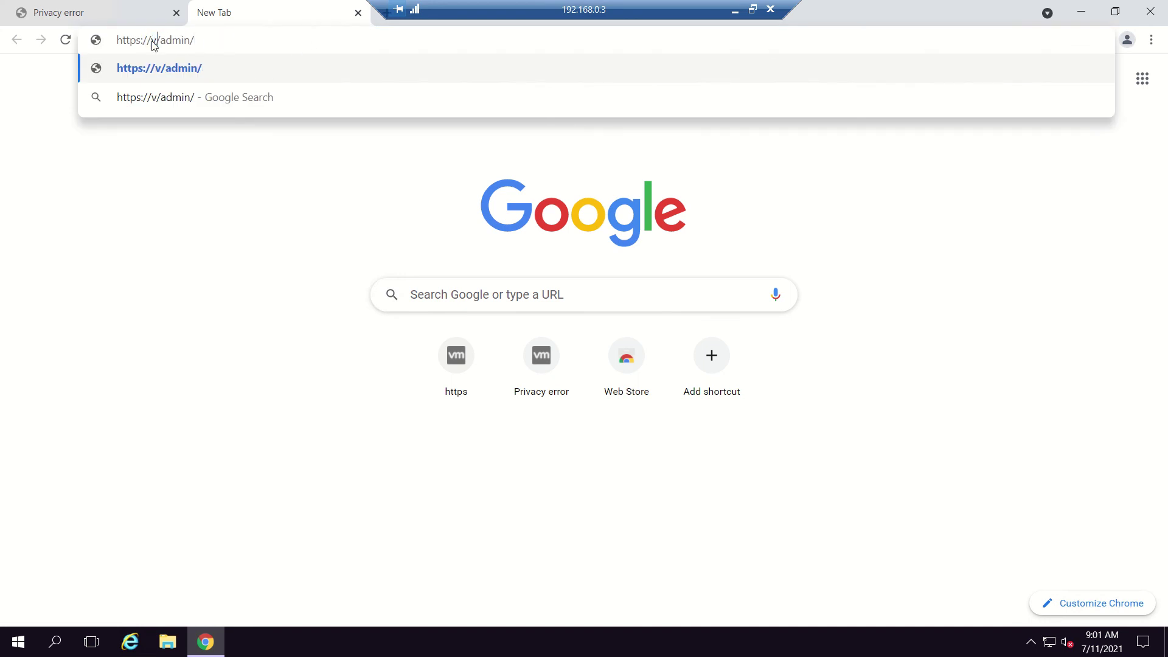
text(lc.com)
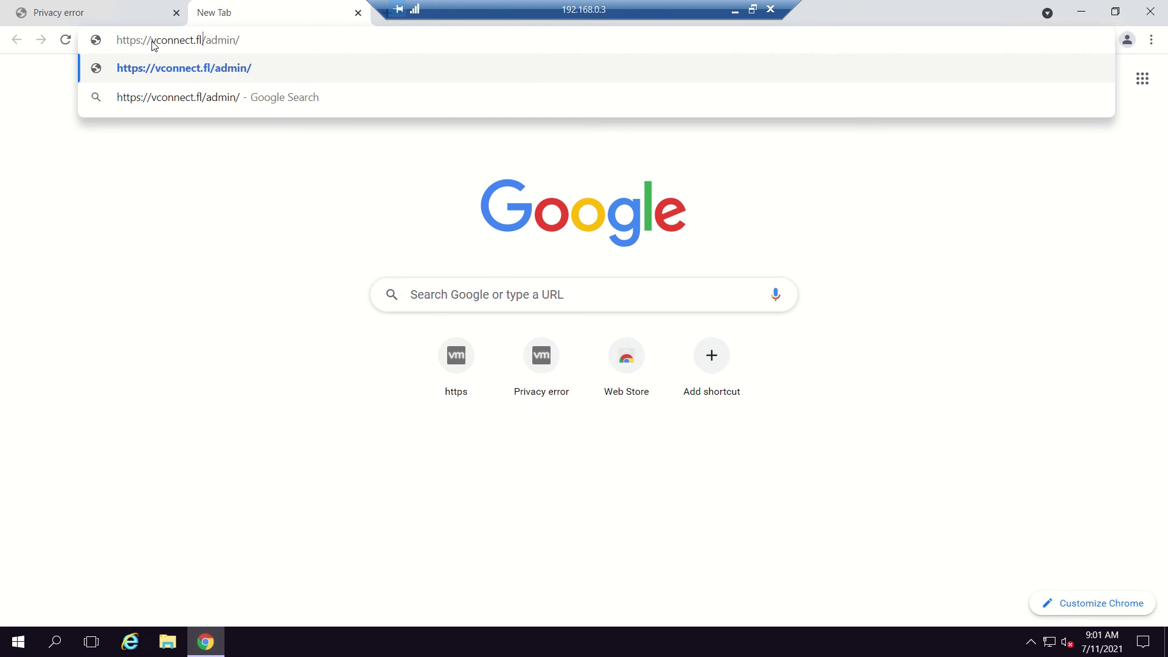
key(Return)
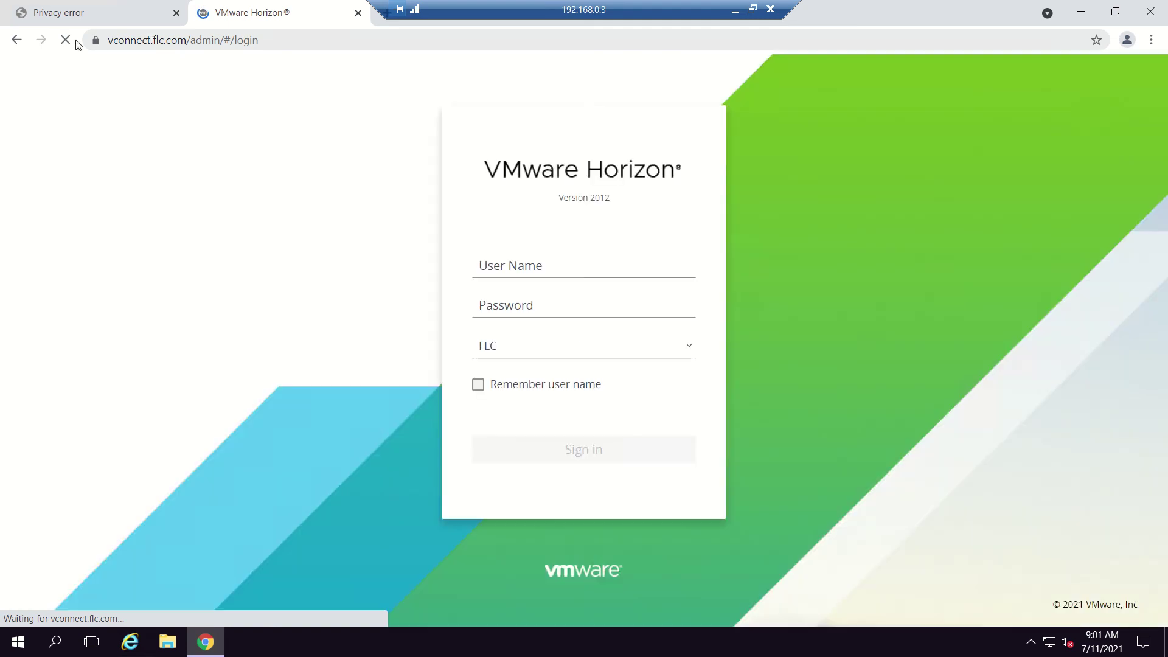
click(177, 12)
- Sign in to VMware Horizon as hviewadmin in the FLC domain, entering the account password
click(550, 268)
text(hviewadmin)
key(Tab)
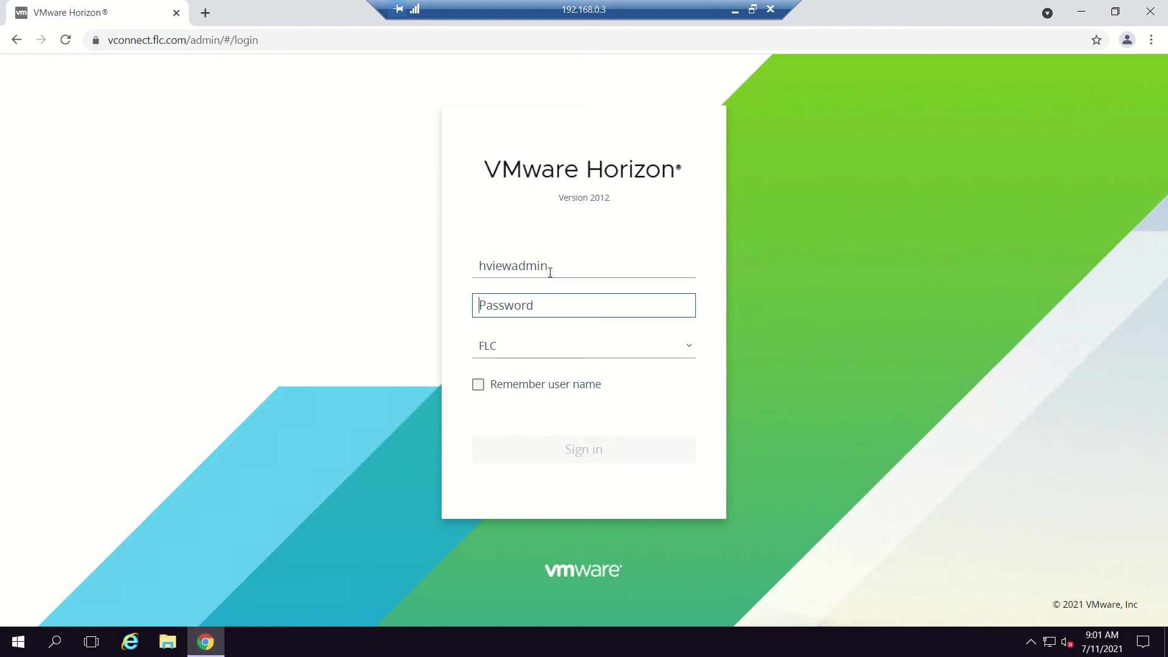
text(•••)
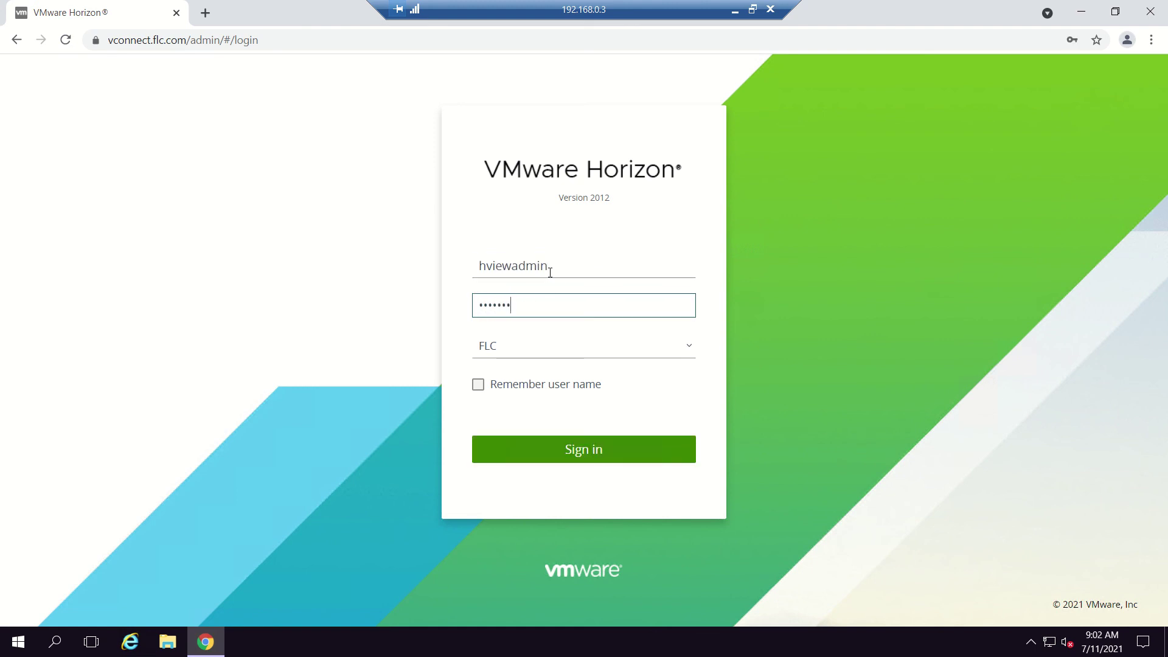
key(Return)
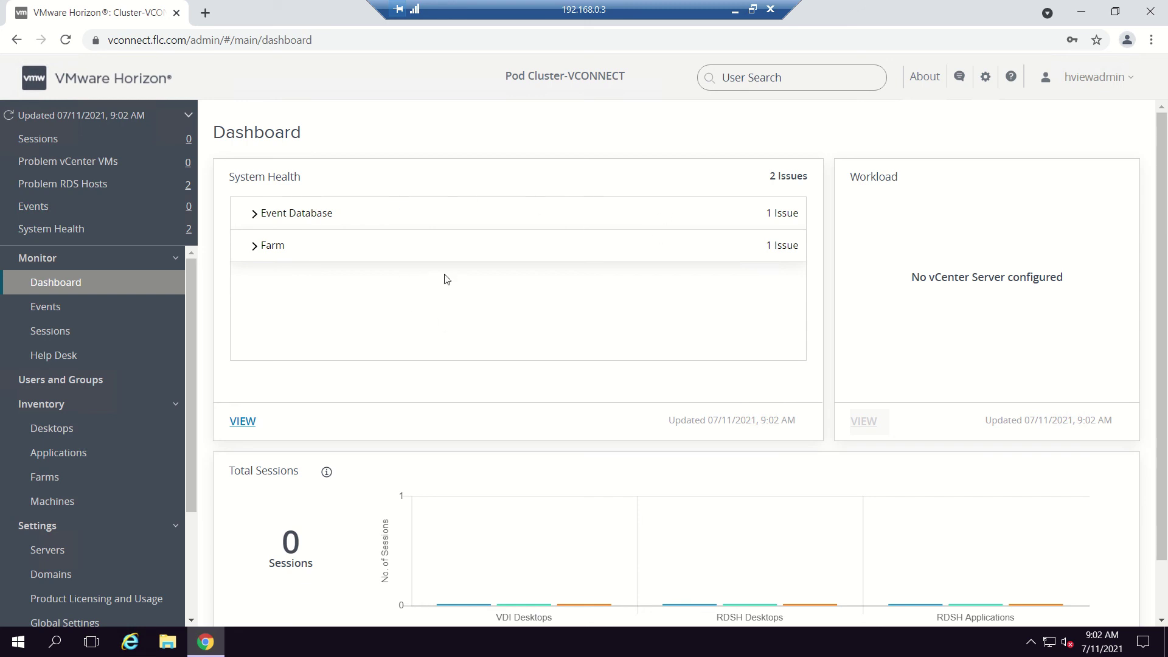
- Examine the System Health details for the connection servers and RDS farms, and close the details dialog
scroll(541, 254, down, 1)
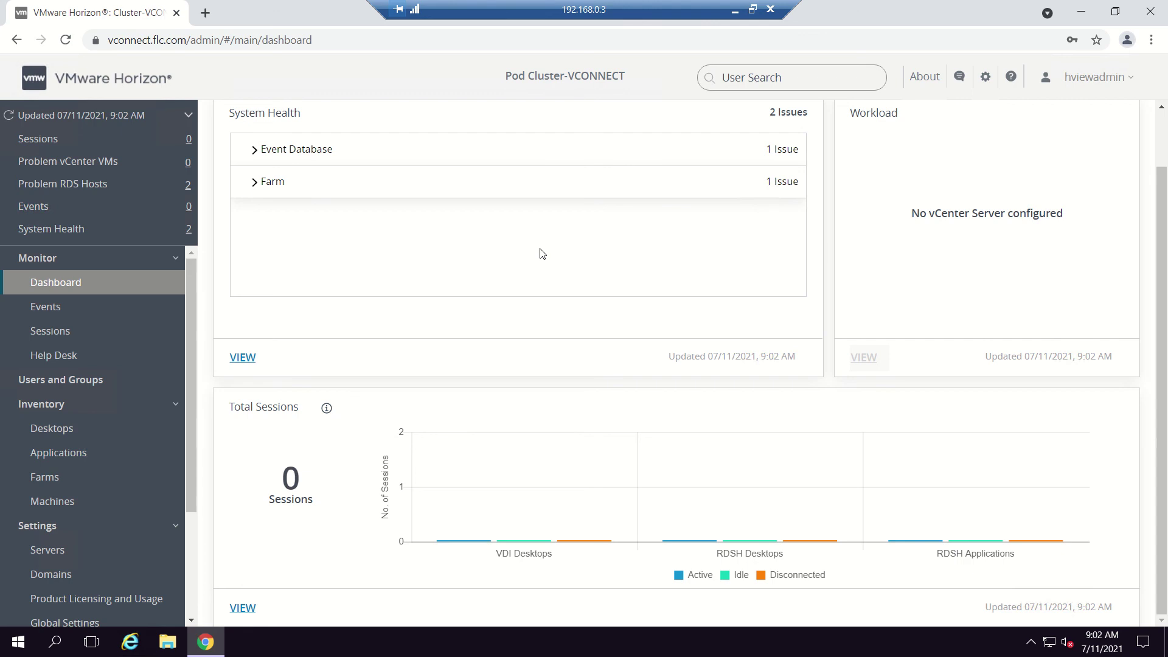
click(247, 359)
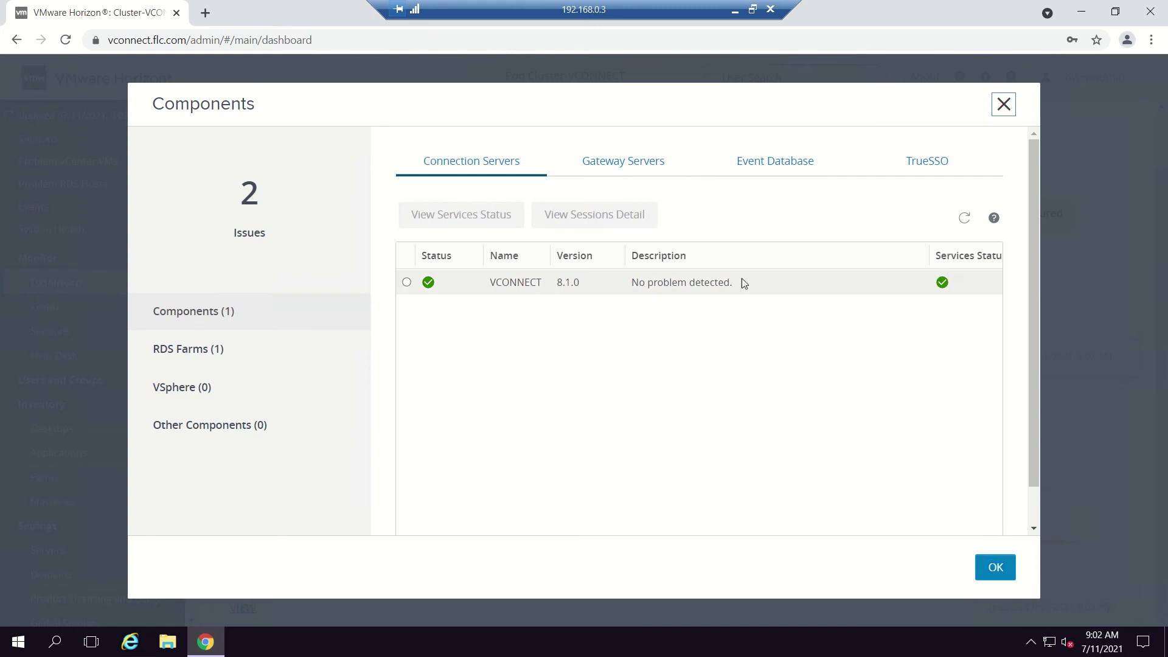
click(189, 352)
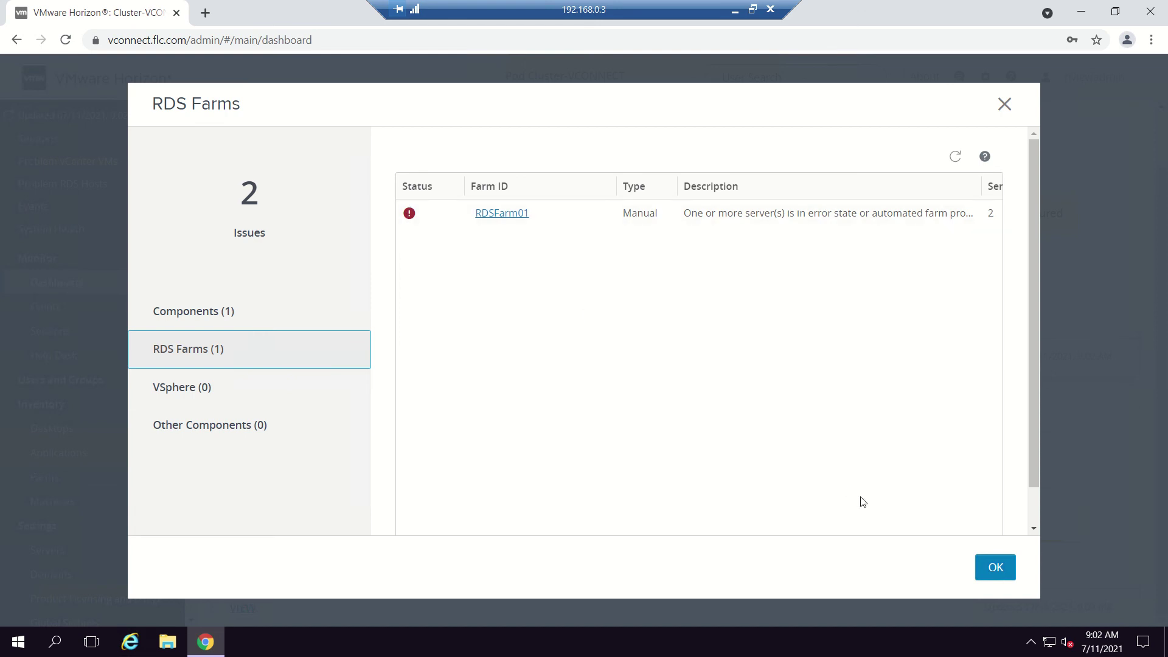
click(991, 569)
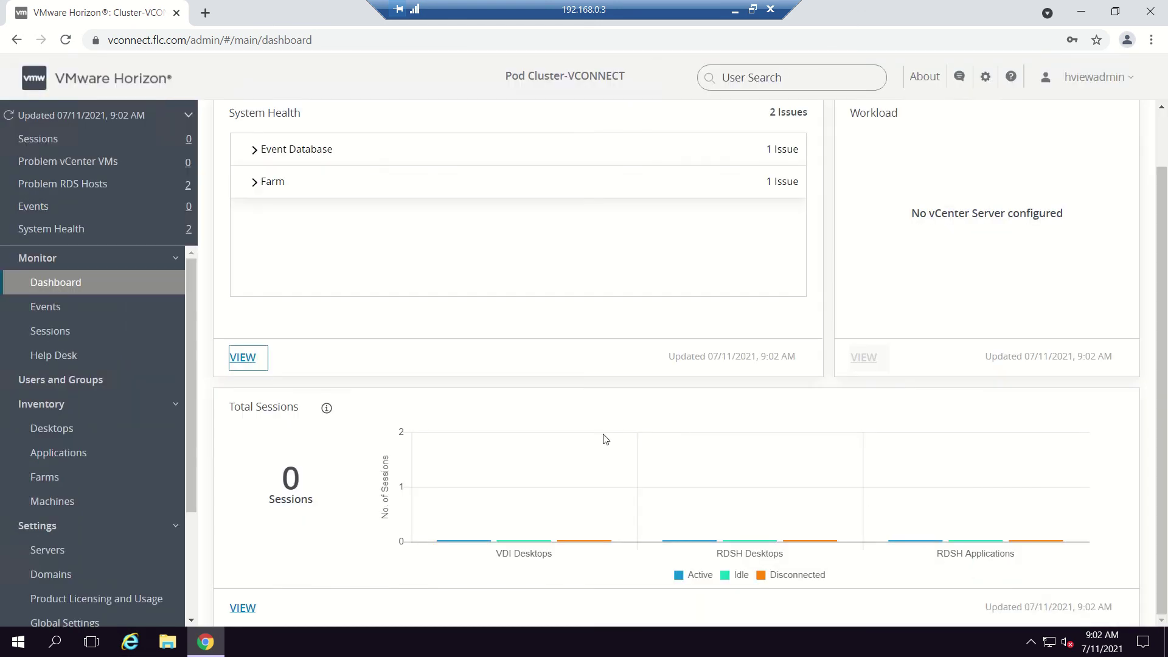